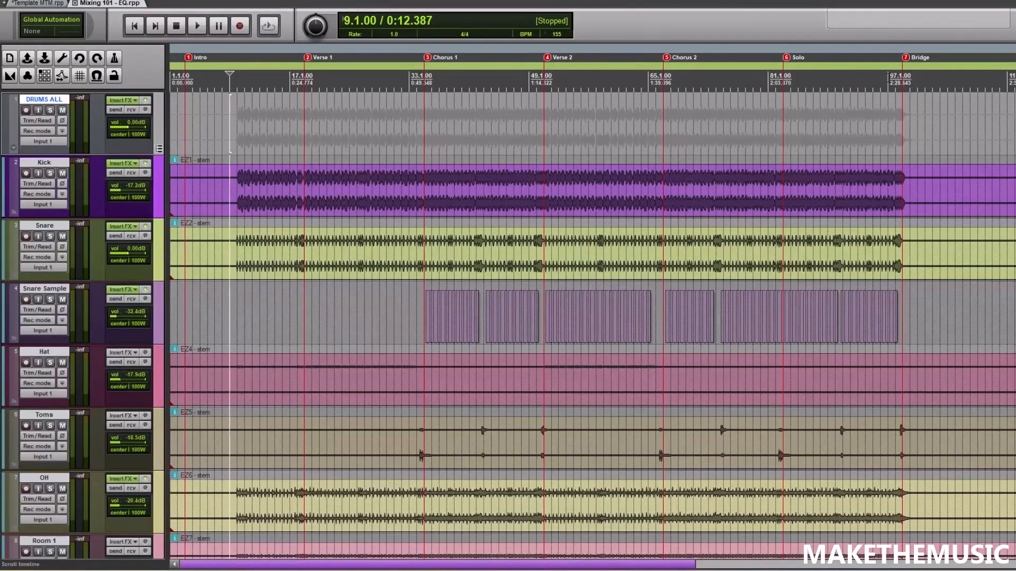
Step: Look over the whole song timeline and all tracks, from the drums through the synths to the vocals
scroll(593, 328, down, 2)
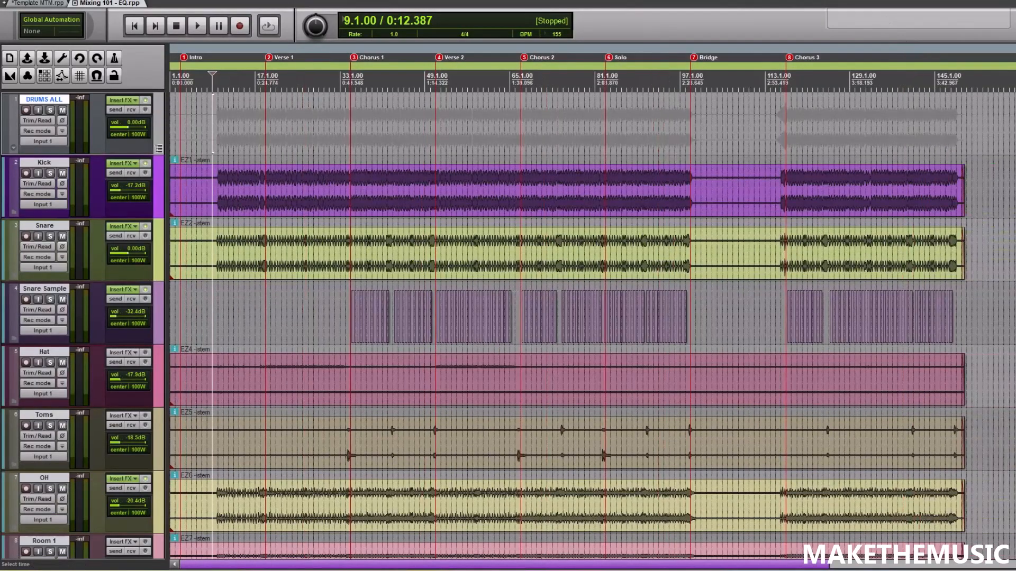
scroll(592, 328, down, 15)
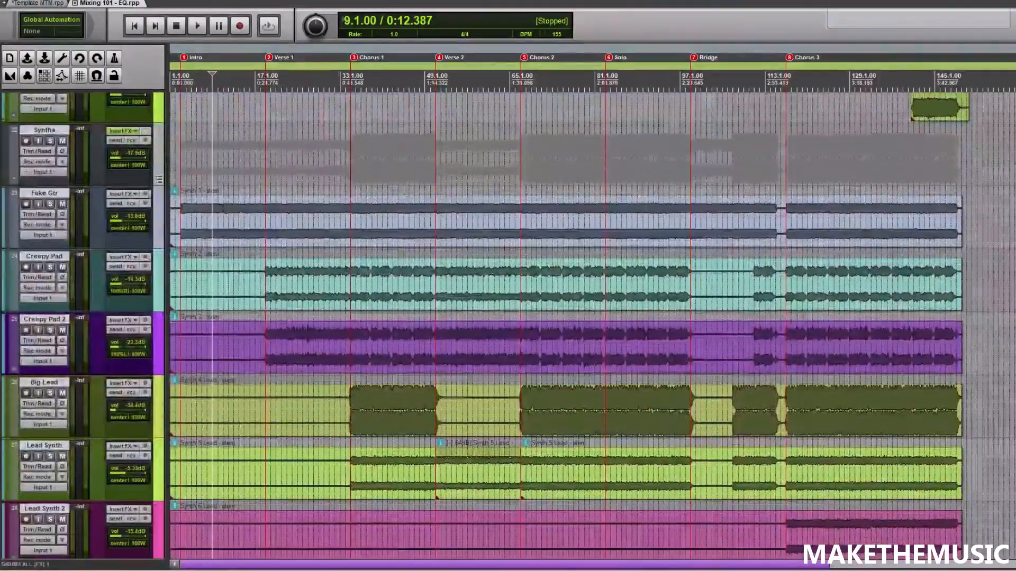
scroll(592, 328, down, 8)
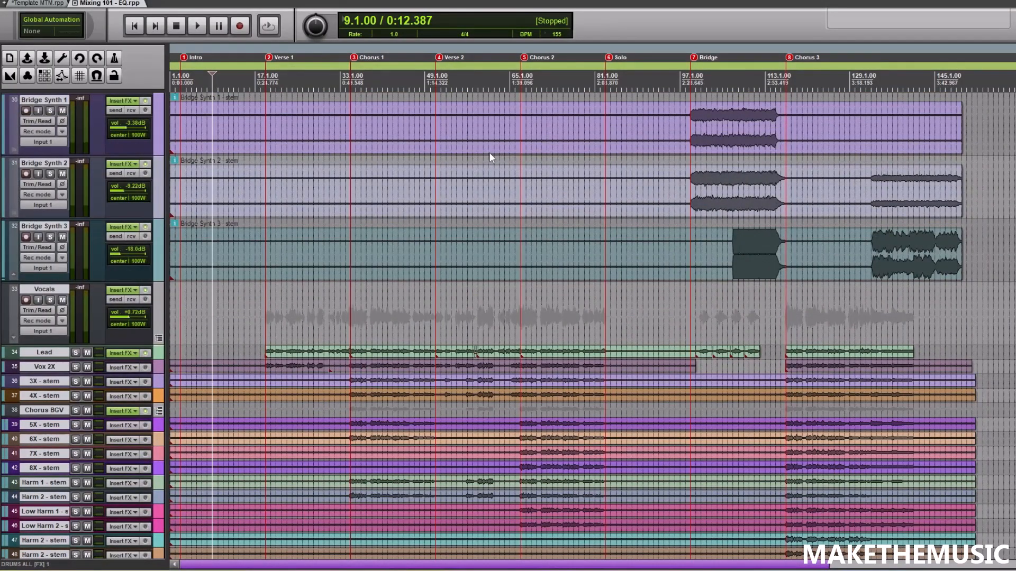
scroll(300, 155, up, 6)
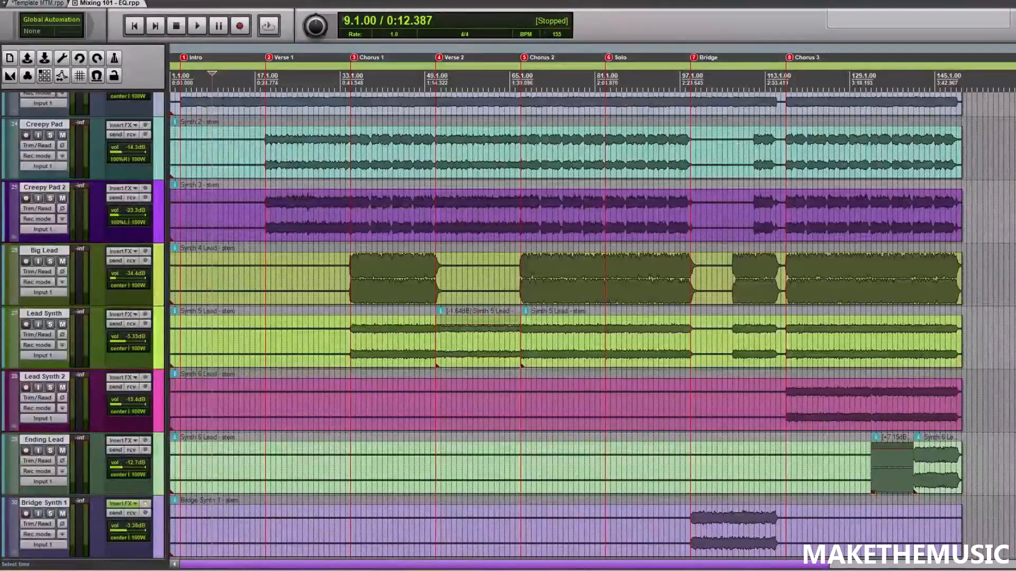
scroll(318, 121, up, 10)
scroll(319, 120, up, 2)
scroll(340, 121, down, 3)
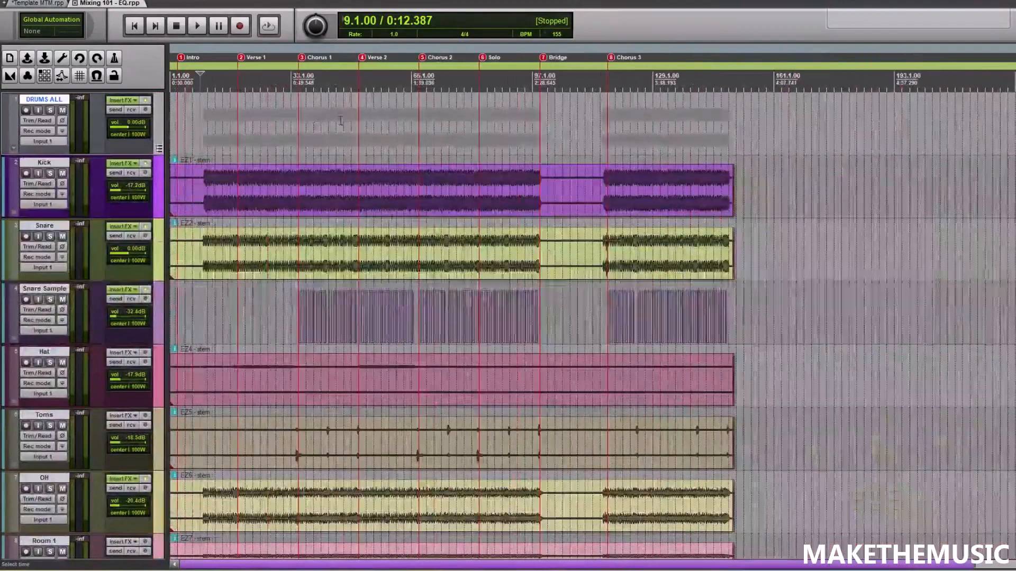
Step: Place the playhead at bar 67 in Chorus 2, play the mix from there and stop playback
click(419, 109)
scroll(439, 115, up, 4)
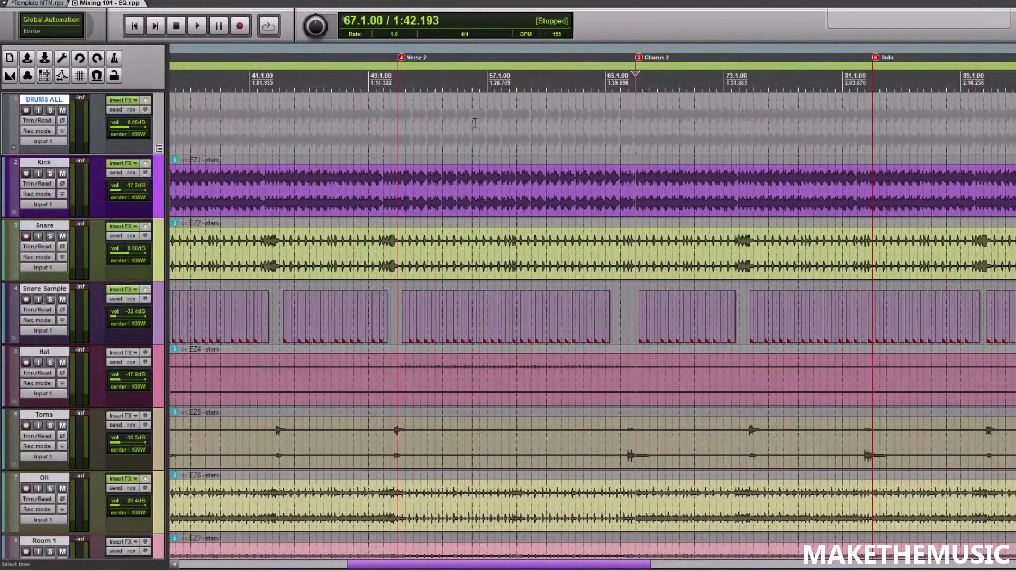
key(space)
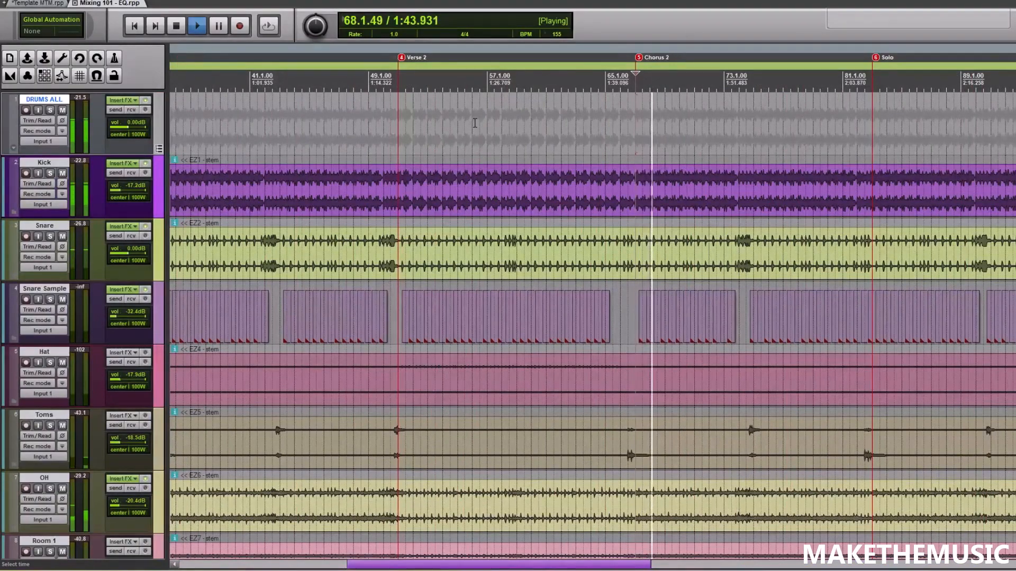
key(space)
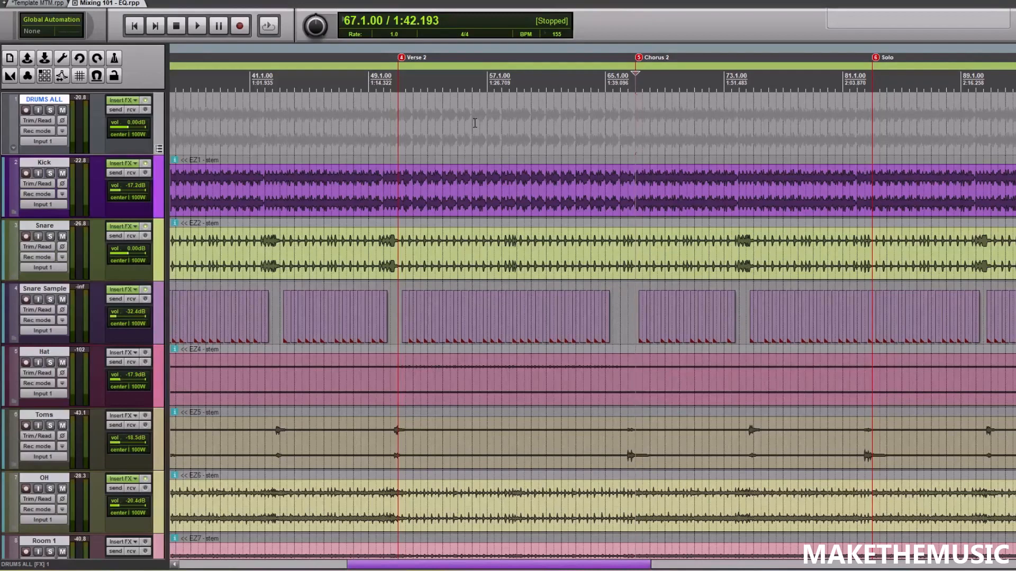
Step: Open ReaEQ on the Snare track in an enlarged window and add a fifth band at about 2150 Hz with 0.1 dB gain
click(121, 227)
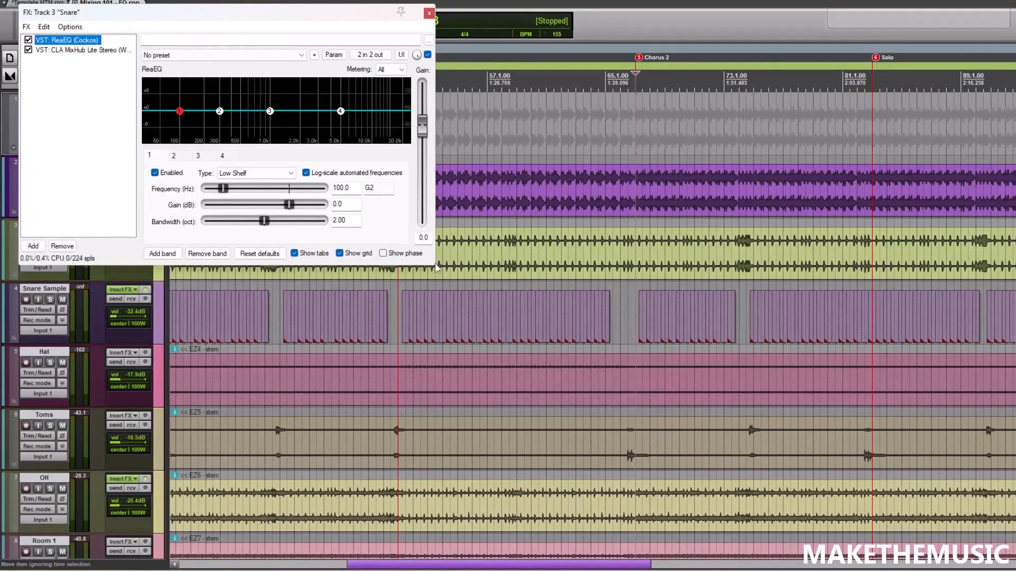
drag(435, 266, 791, 407)
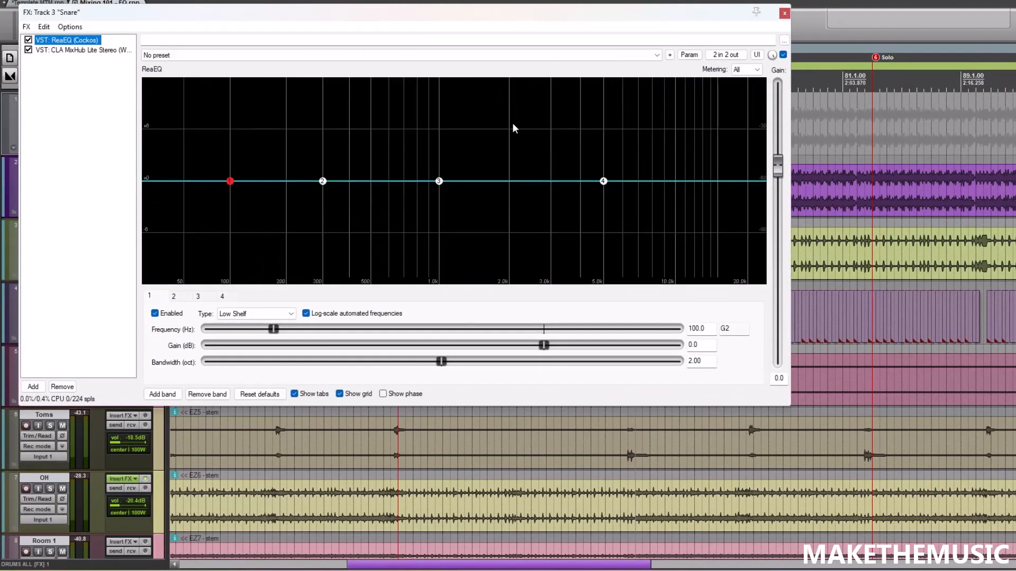
double_click(505, 183)
mouse_move(506, 190)
mouse_down()
mouse_move(500, 141)
mouse_move(523, 195)
mouse_move(518, 185)
mouse_up()
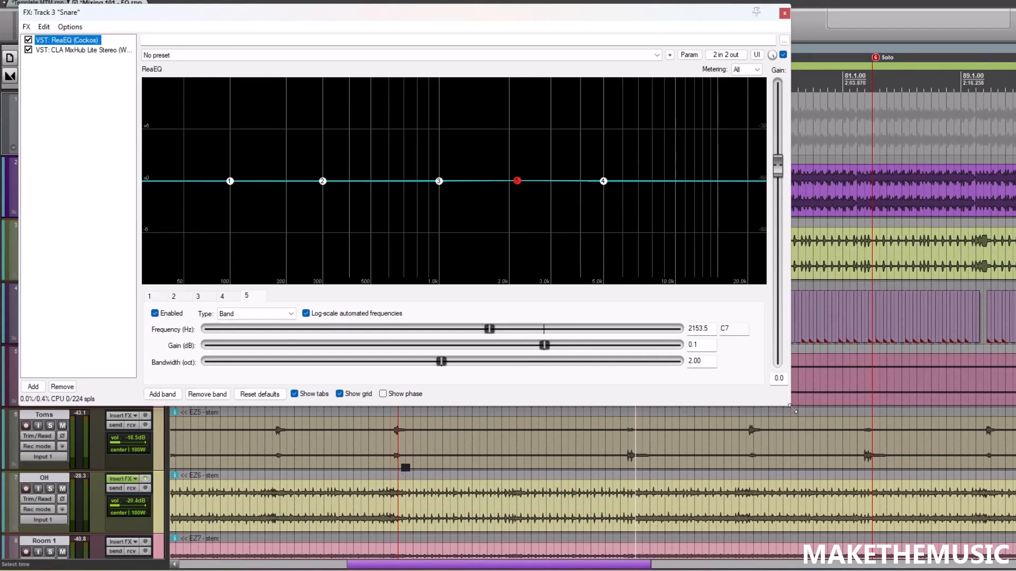
drag(792, 411, 834, 435)
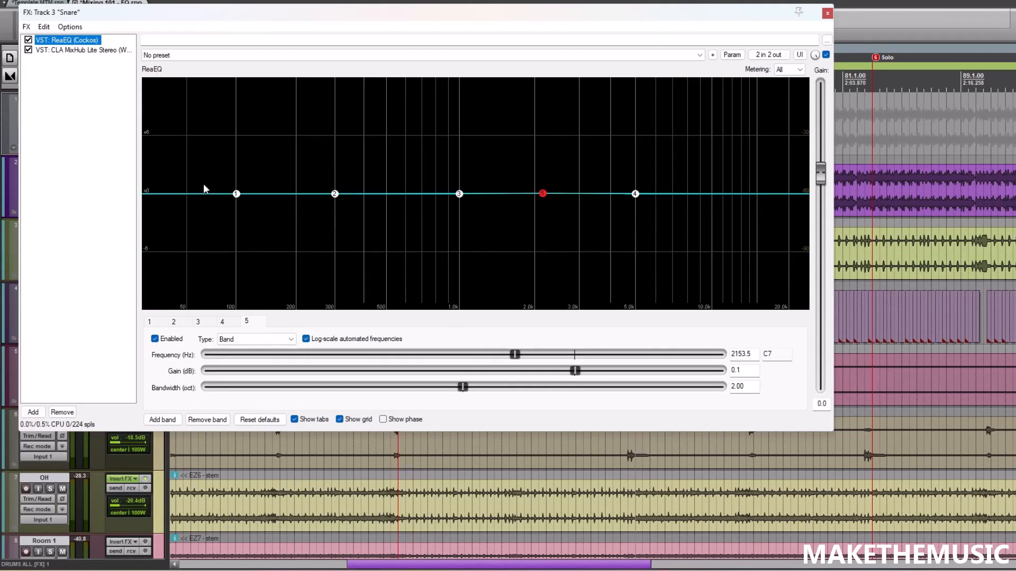
Step: Show the Snare's CLA MixHub Lite Stereo plug-in and try the high and high-mid knobs of its EQ section
click(114, 52)
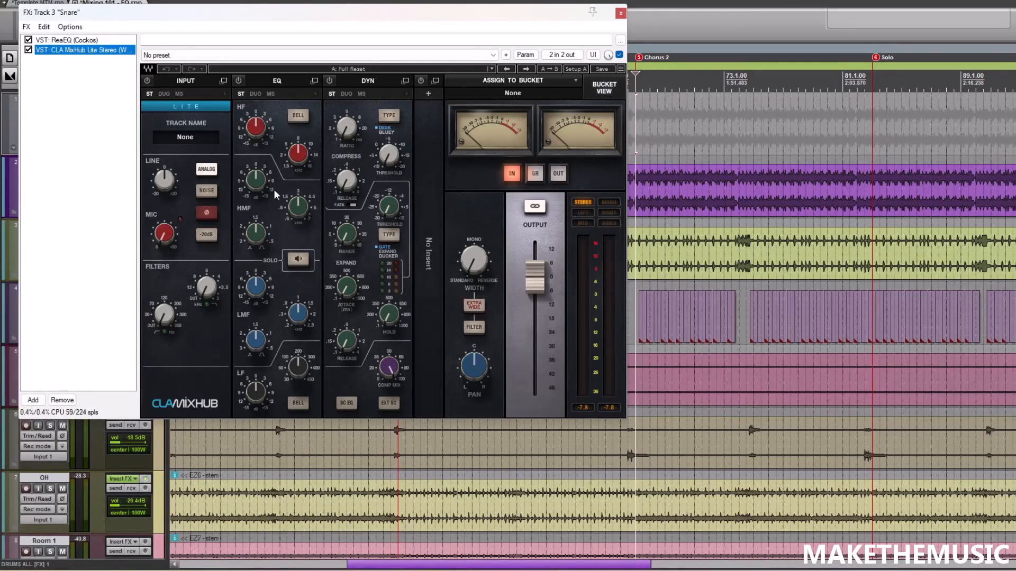
click(297, 157)
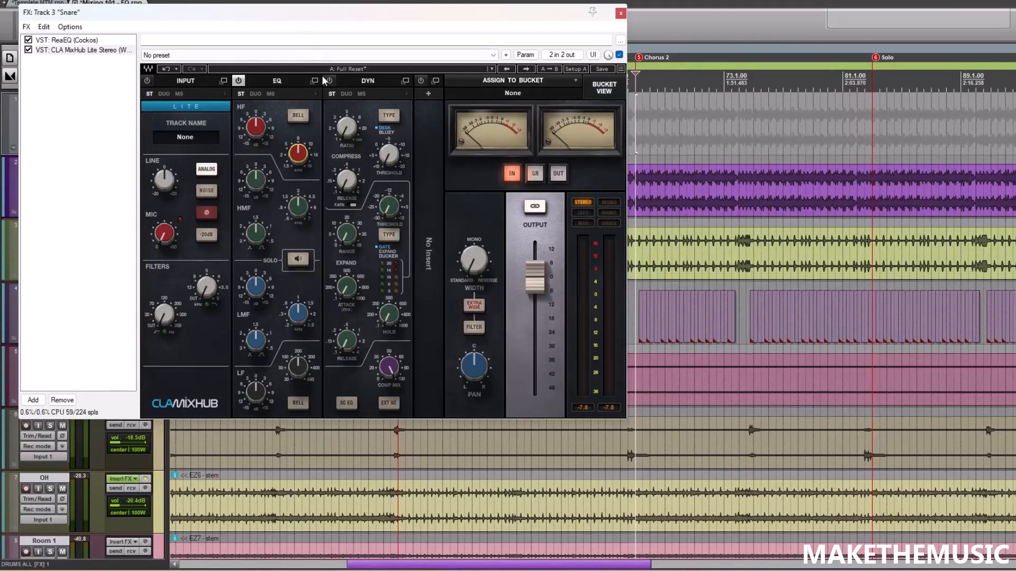
click(300, 210)
click(256, 180)
mouse_move(256, 180)
mouse_down()
mouse_move(255, 142)
mouse_move(255, 178)
mouse_up()
mouse_move(256, 231)
mouse_down()
mouse_move(256, 244)
mouse_move(256, 234)
mouse_up()
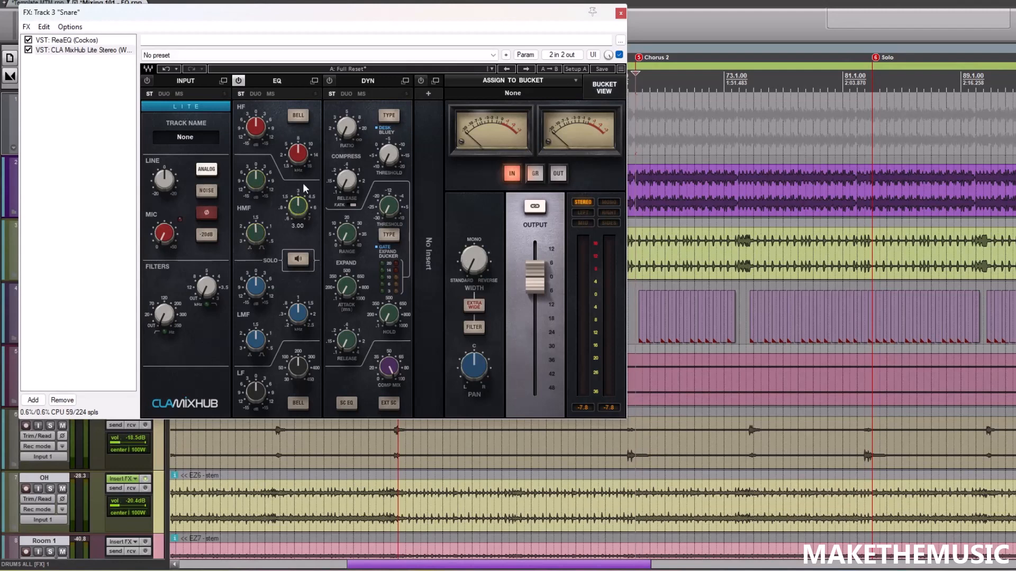
Step: Compare the Snare's ReaEQ in a larger window with CLA MixHub Lite Stereo, ending on ReaEQ
click(88, 42)
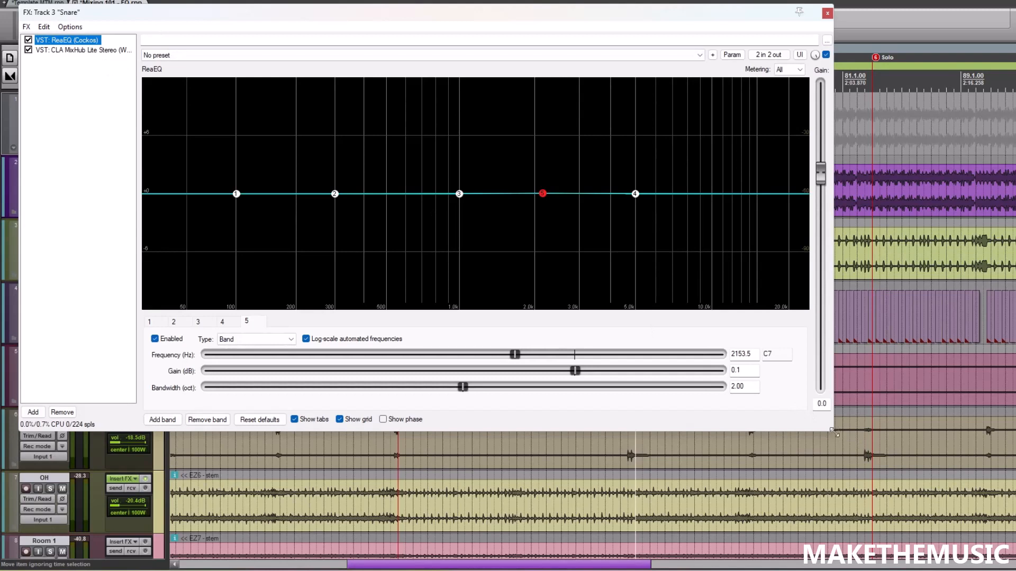
drag(834, 433, 881, 469)
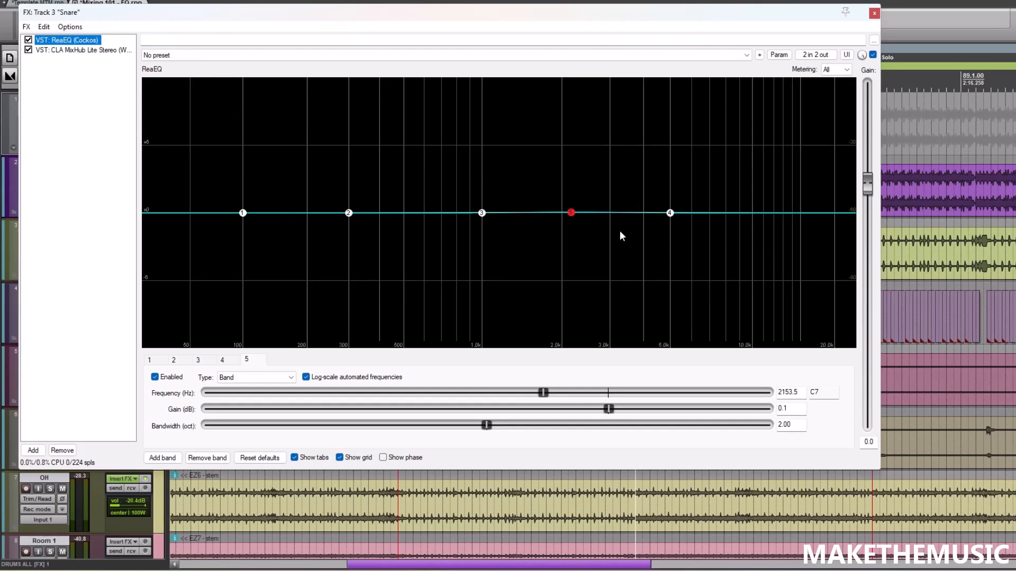
click(79, 50)
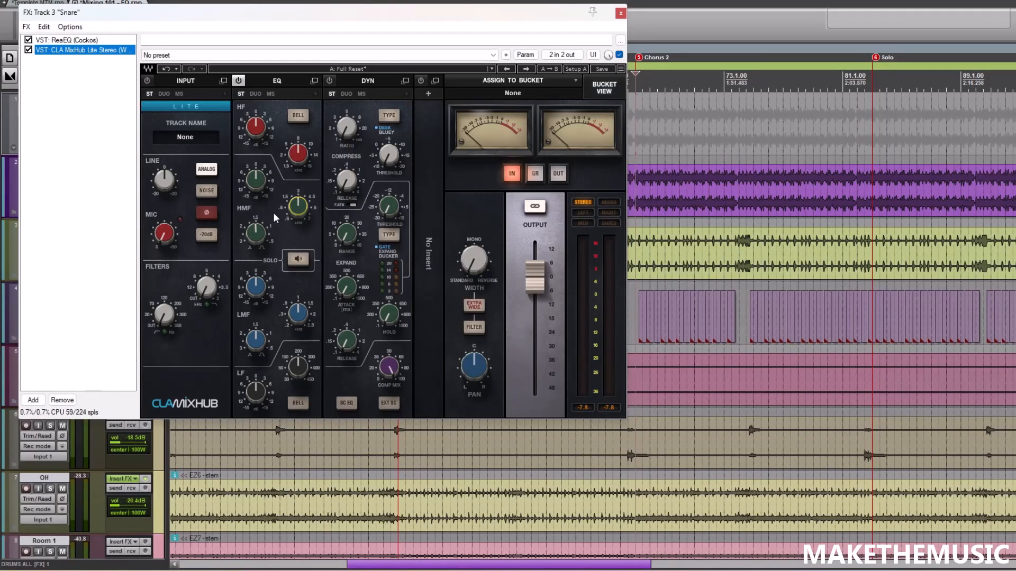
click(87, 40)
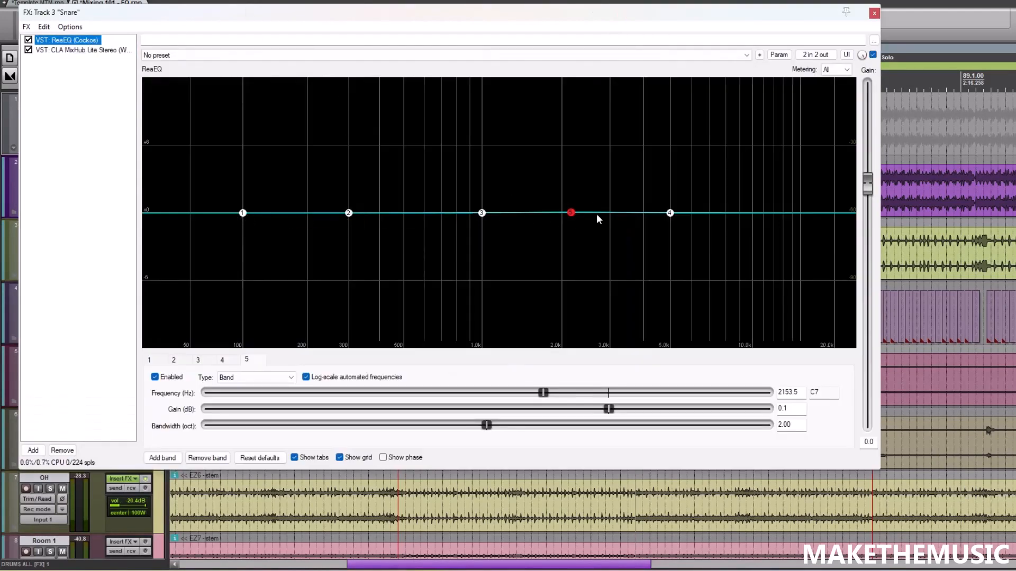
Step: Solo the Snare track and play it from bar 49 with the ReaEQ window kept in view, stopping playback at the end
drag(591, 19, 612, 292)
click(49, 237)
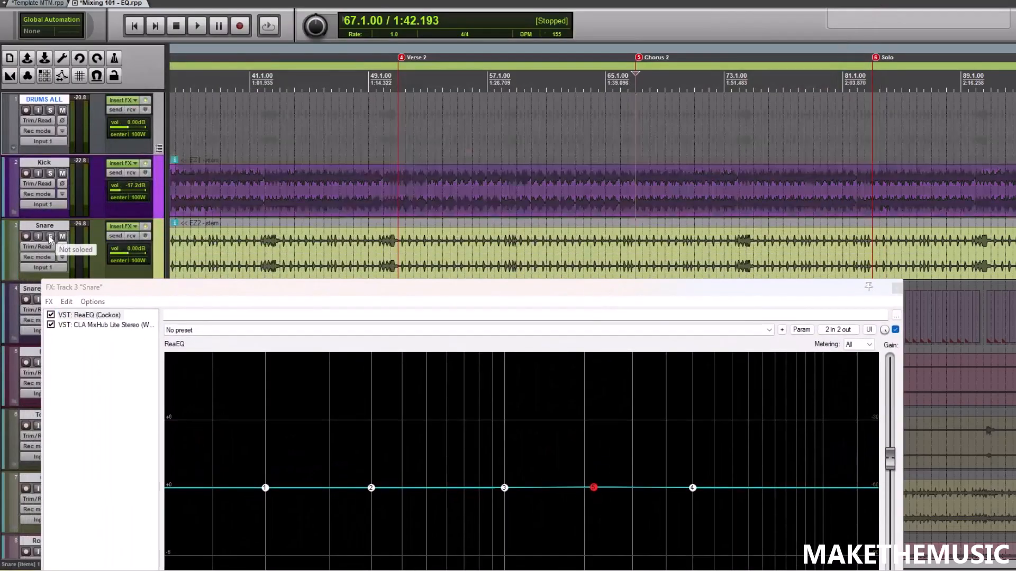
drag(336, 291, 386, 130)
click(365, 190)
key(space)
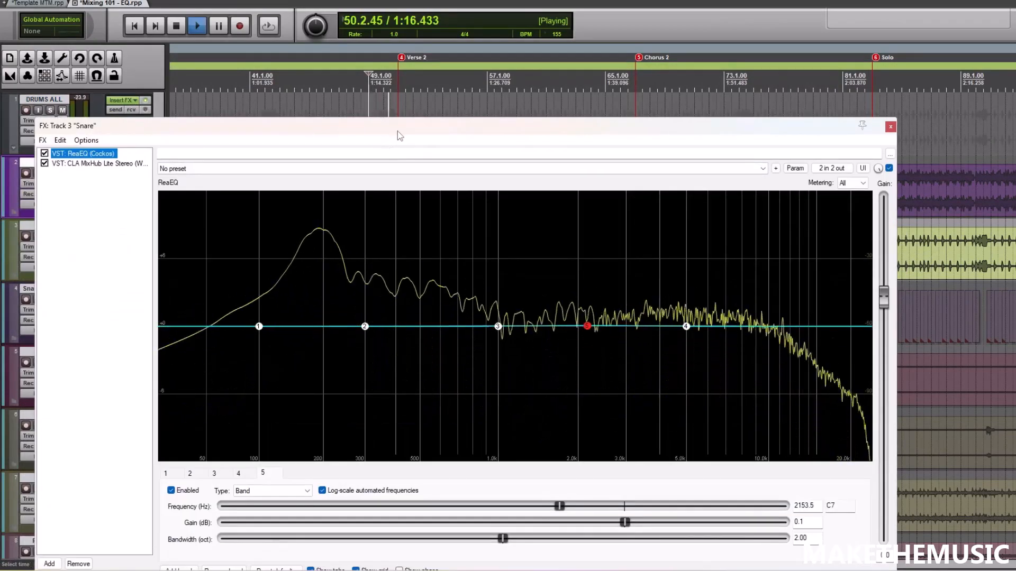
drag(399, 136, 471, 84)
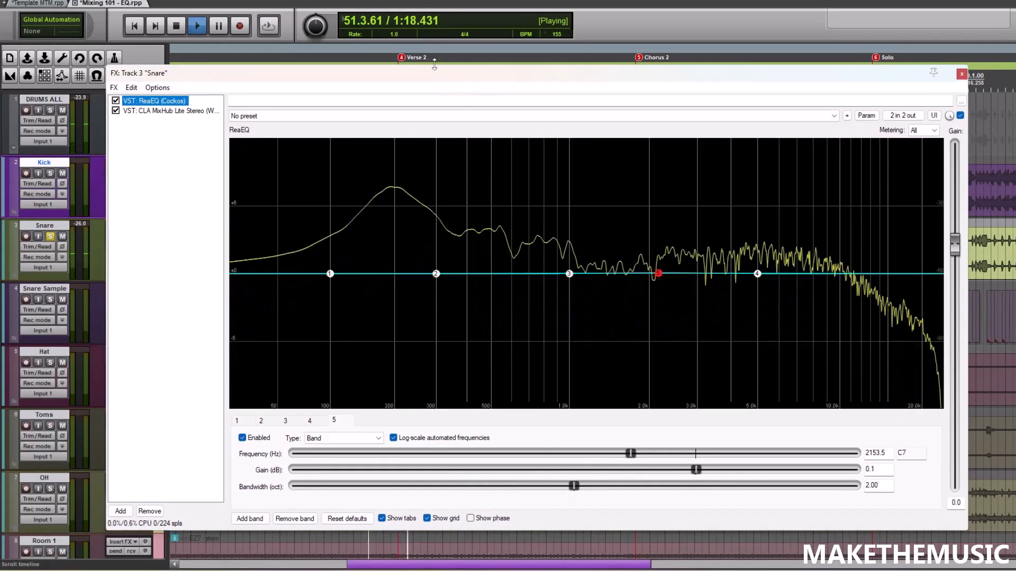
key(space)
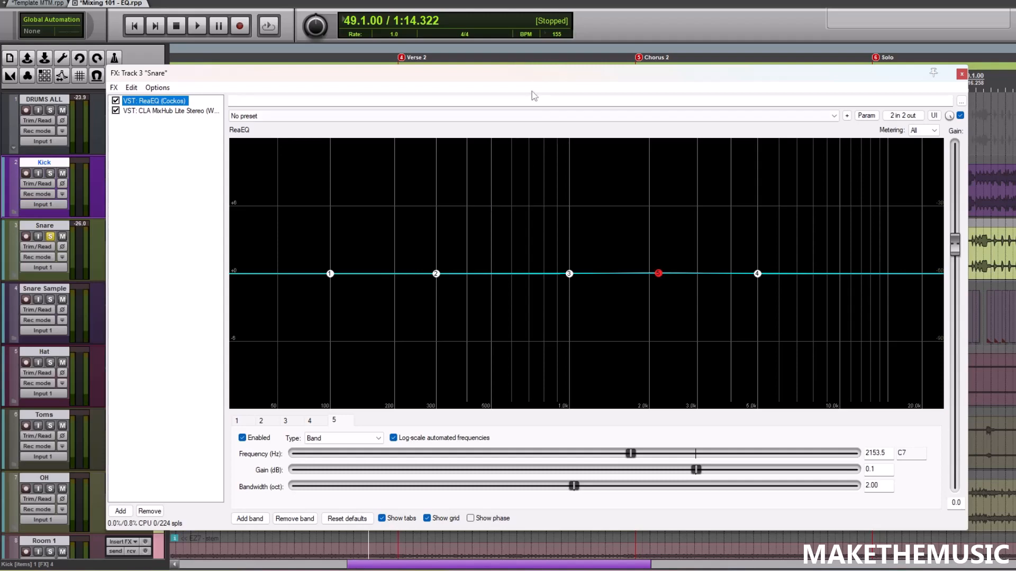
Step: Replay the soloed snare twice from bar 49 and examine its frequency spectrum in ReaEQ
key(space)
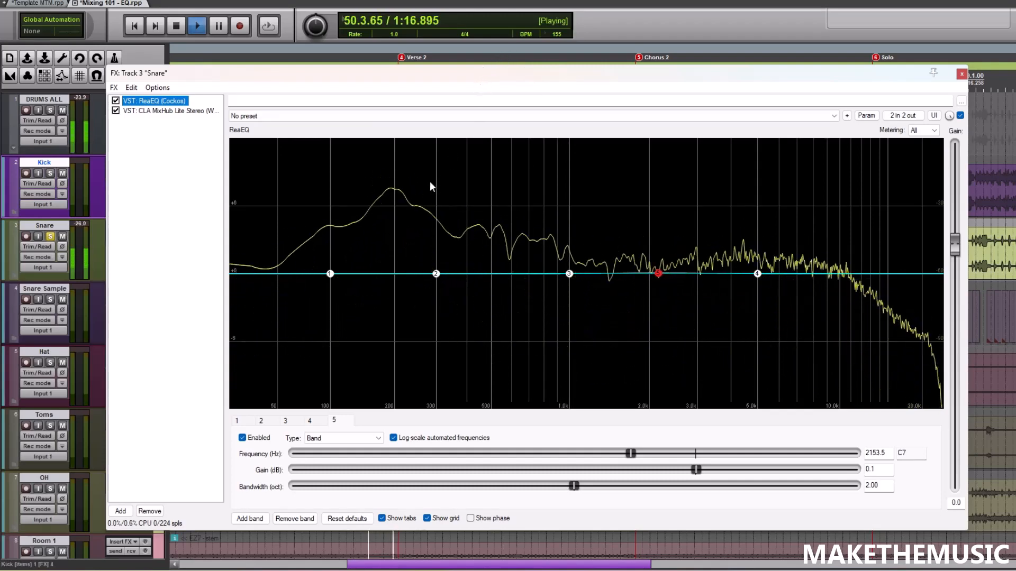
key(space)
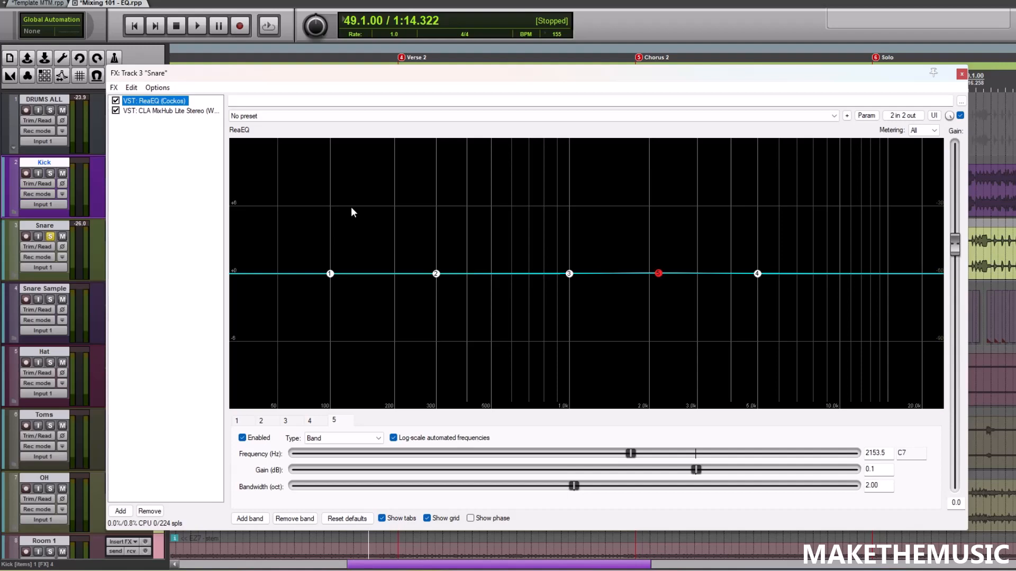
drag(487, 78, 474, 95)
key(space)
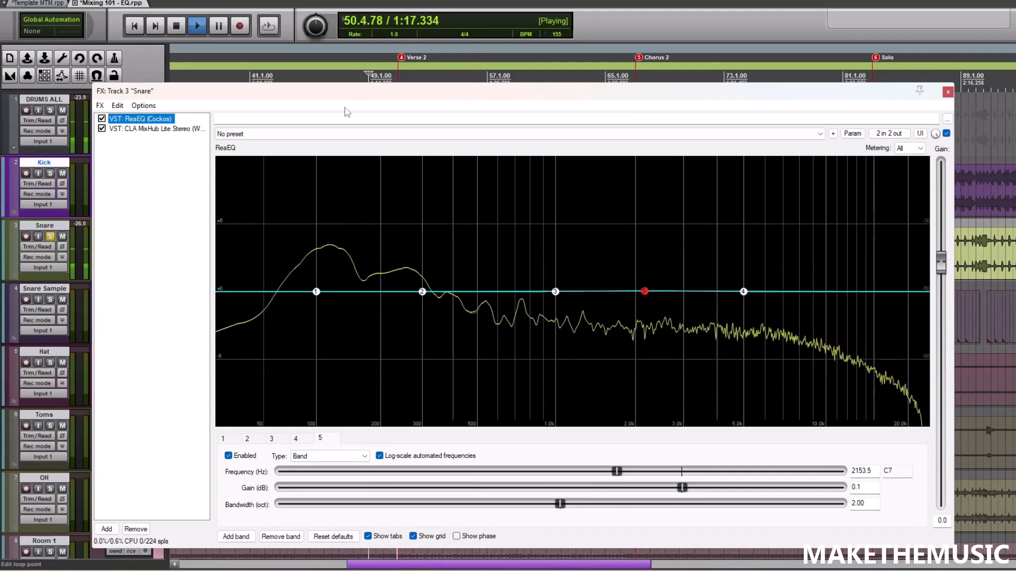
key(space)
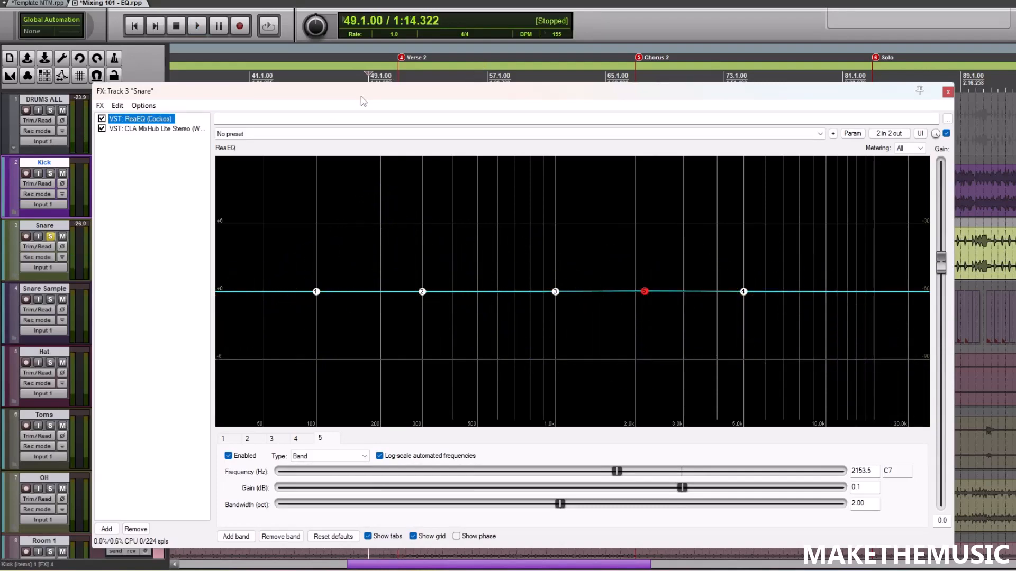
Step: Toggle the Snare's solo off and back on, and play the isolated track once more from bar 49
click(50, 236)
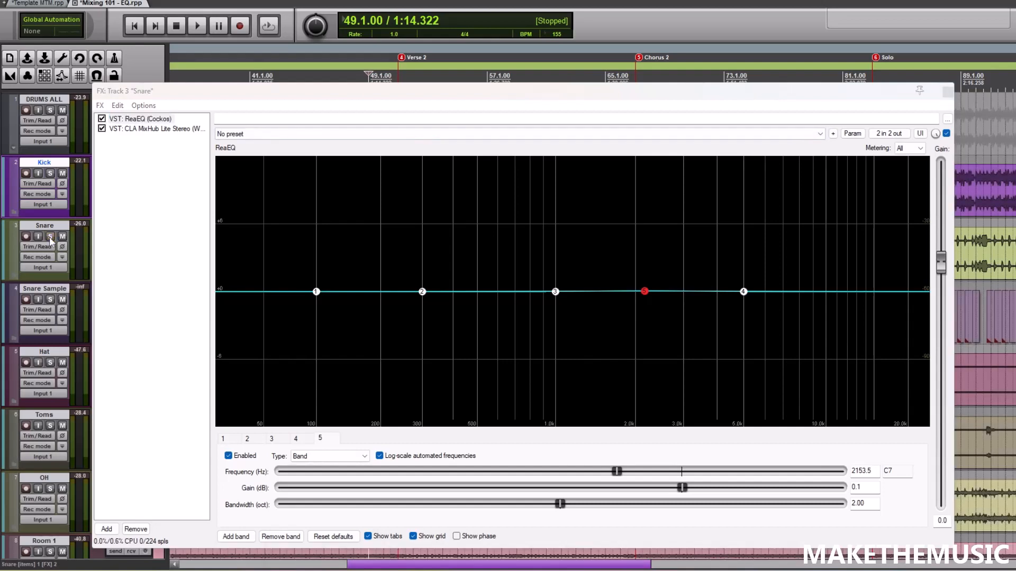
click(50, 236)
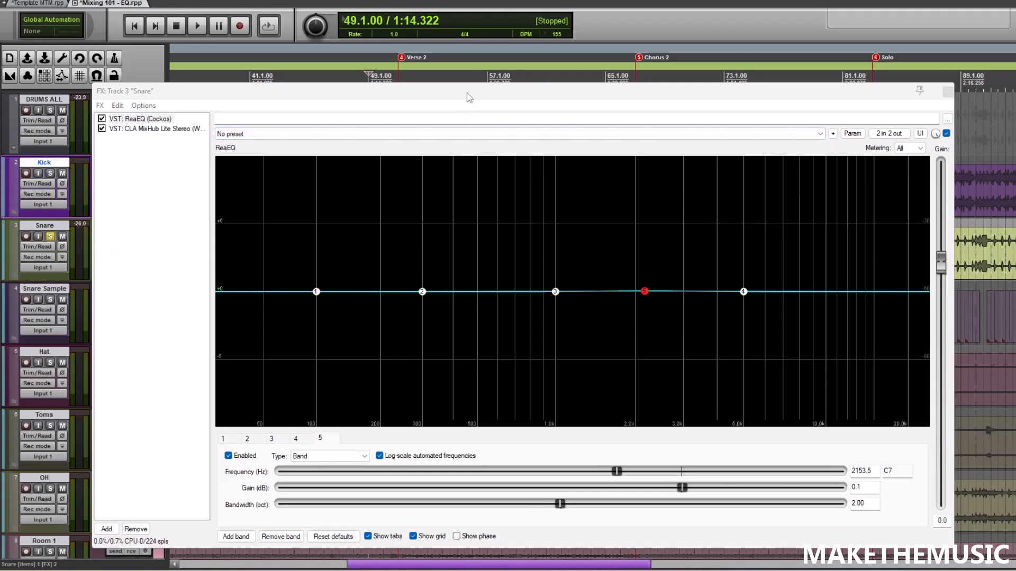
key(space)
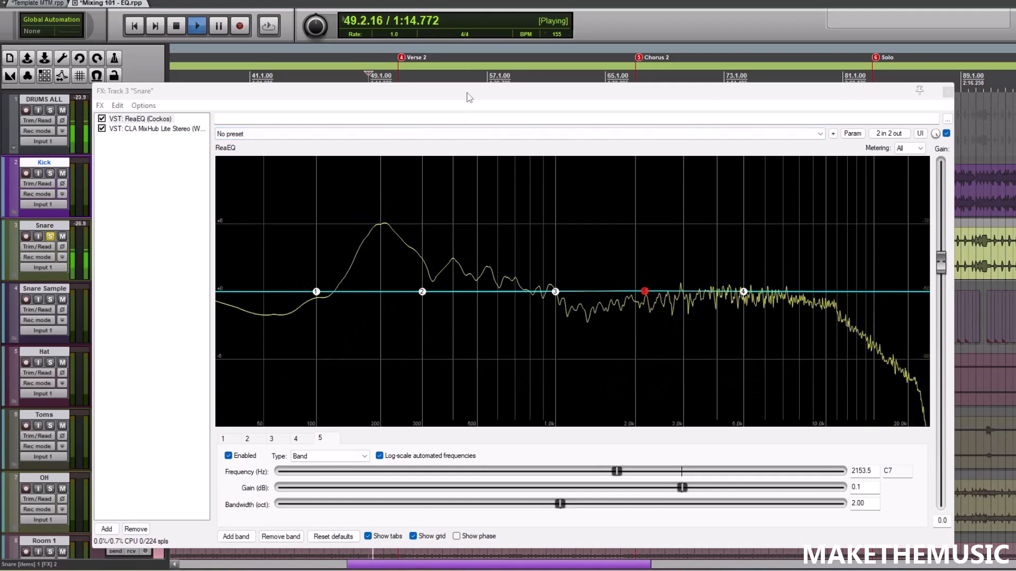
key(space)
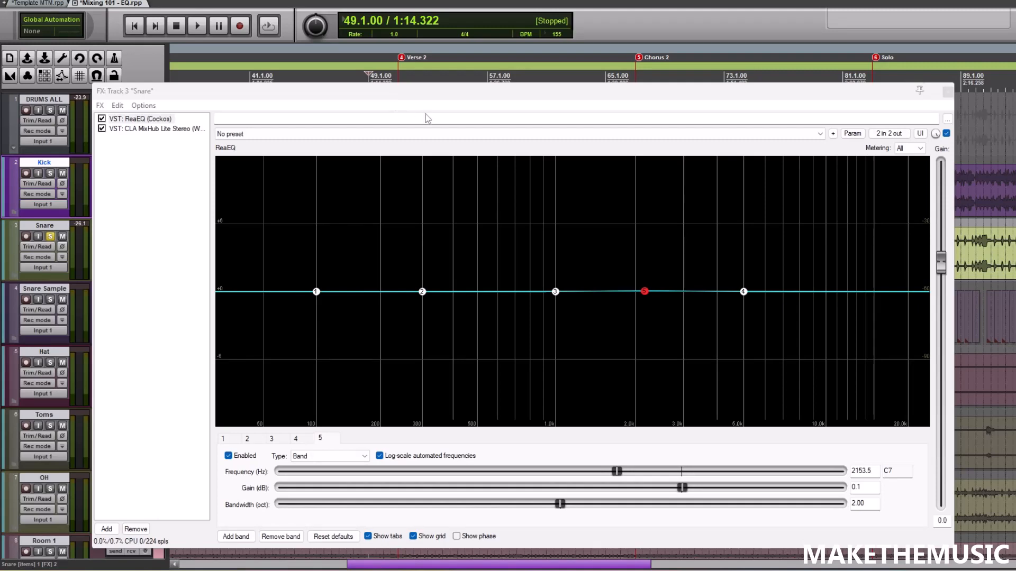
Step: Change band 1 of the Snare's ReaEQ to a high-pass filter
drag(409, 91, 440, 71)
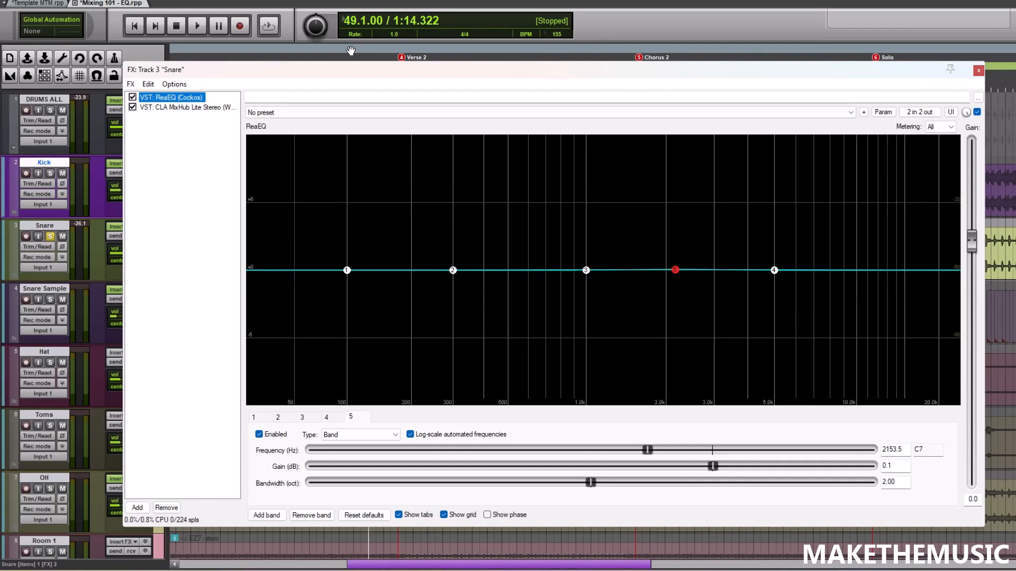
mouse_move(347, 273)
mouse_move(586, 278)
right_click(347, 270)
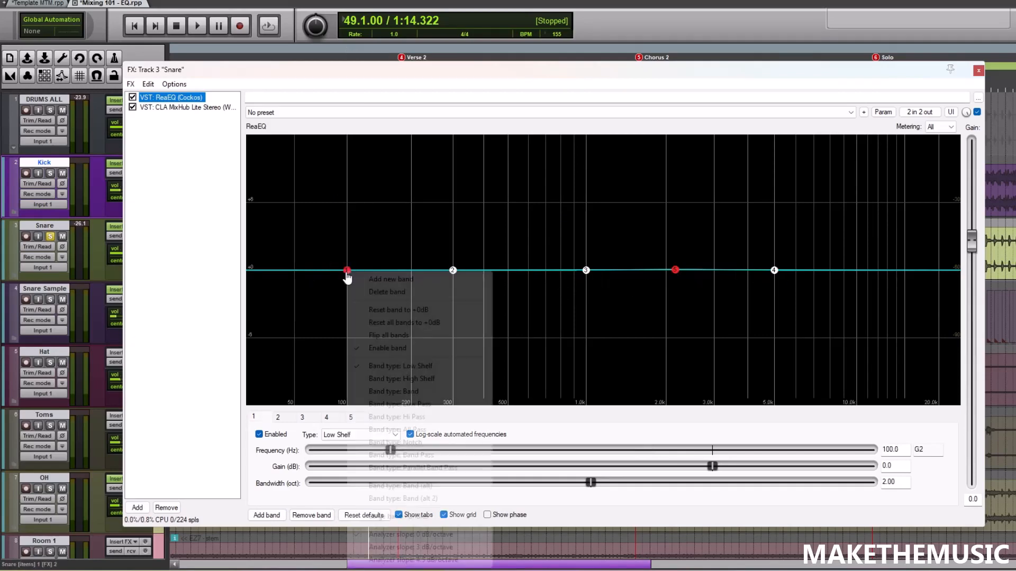
click(416, 88)
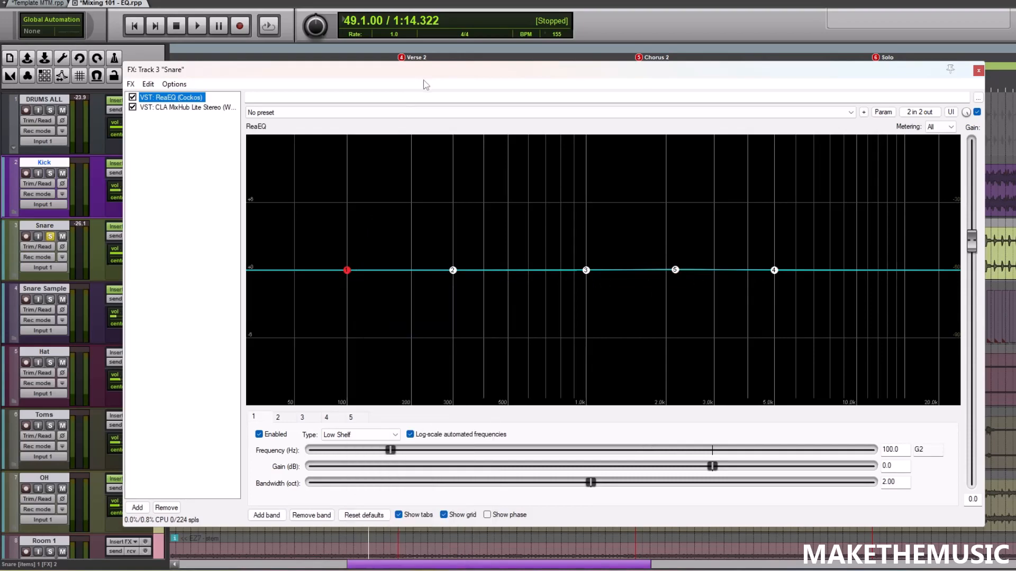
mouse_move(349, 278)
right_click(348, 273)
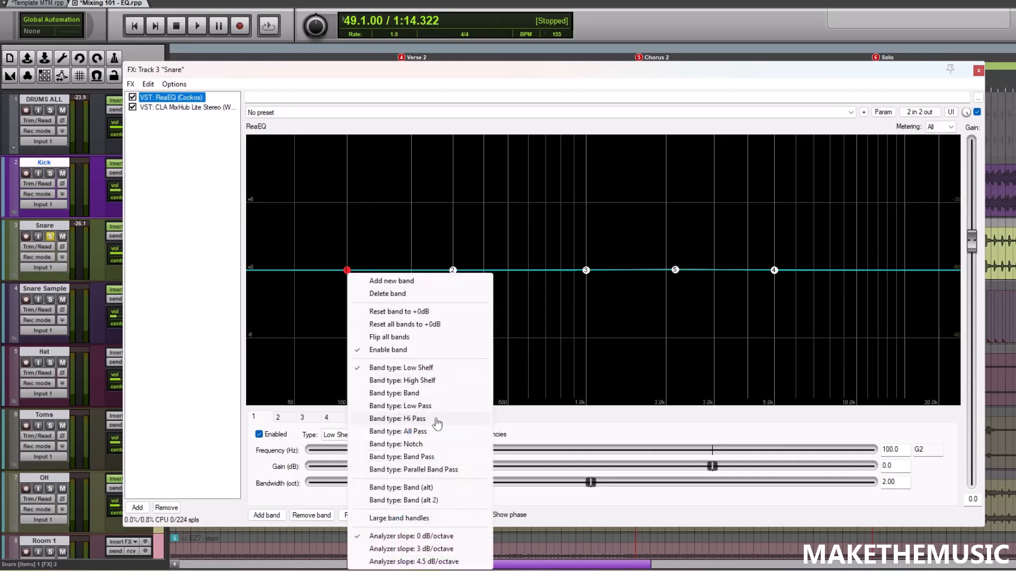
click(398, 418)
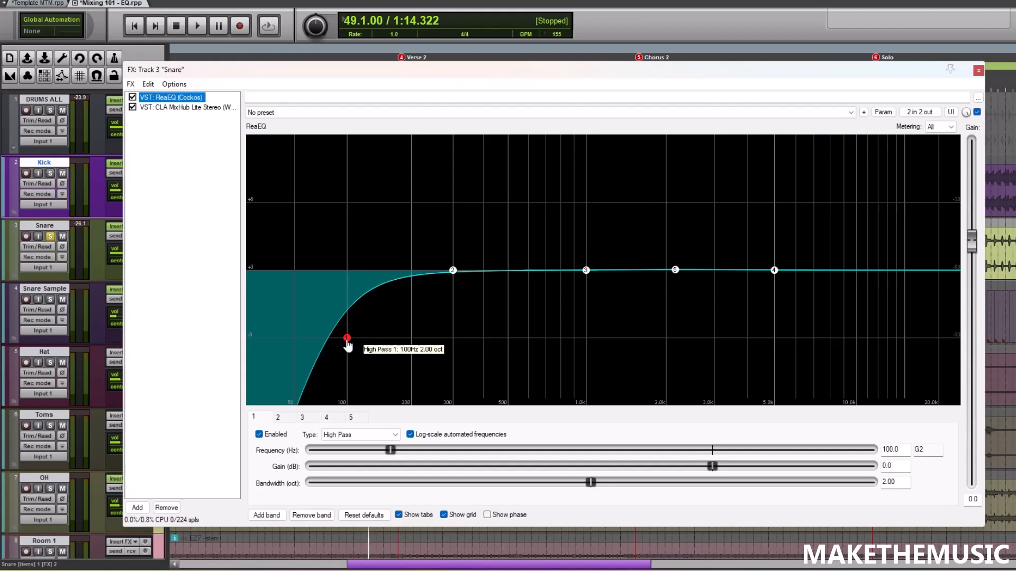
Step: Lower the high-pass filter's cutoff to between 50 and 100 Hz and audition the soloed snare from bar 49
drag(347, 338, 315, 338)
key(space)
key(space)
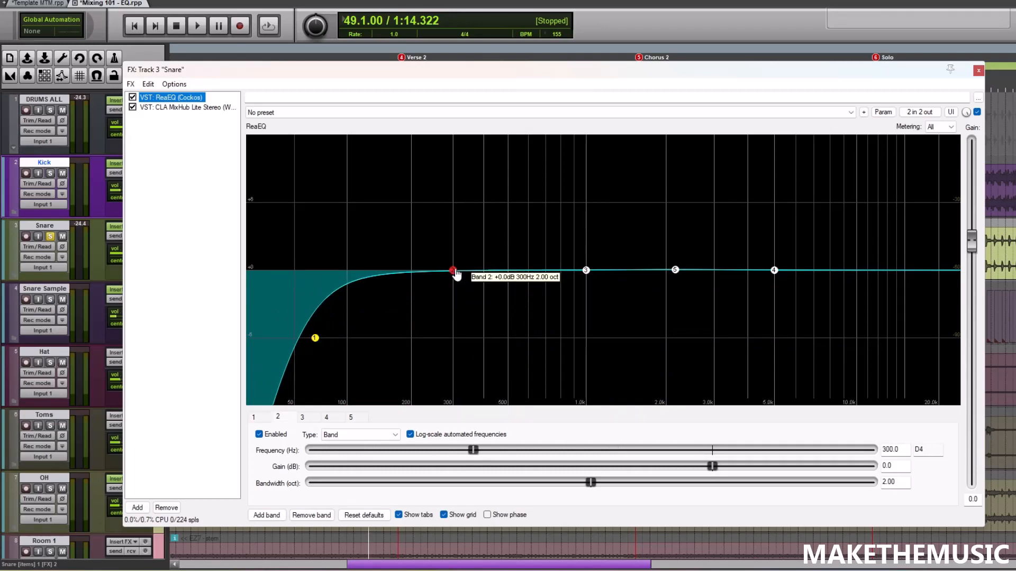
Step: Move band 2 up to about 5.2 kHz, audition the snare, and bring the band back to about 390 Hz
drag(456, 278, 777, 267)
key(space)
key(space)
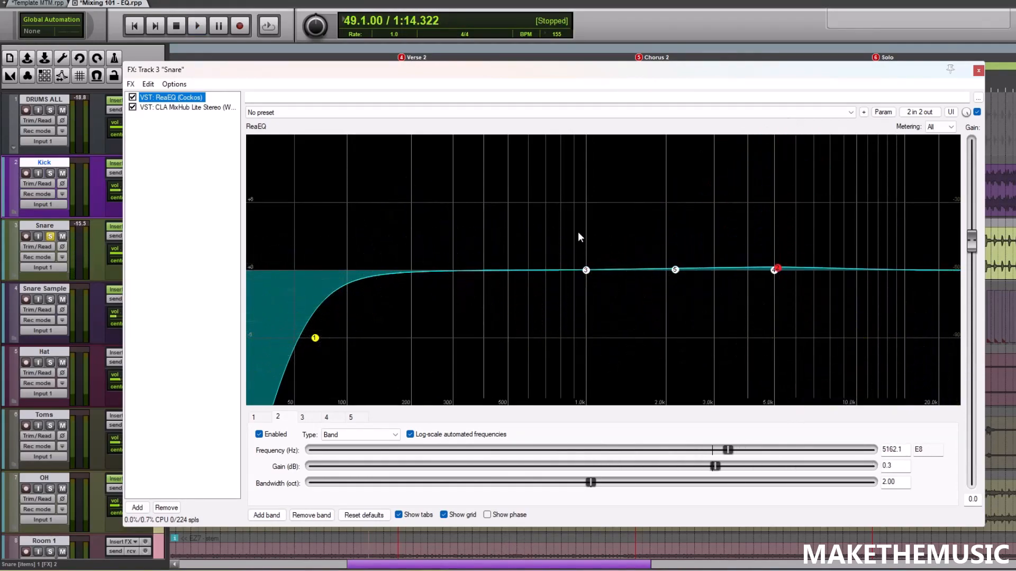
drag(779, 272, 481, 274)
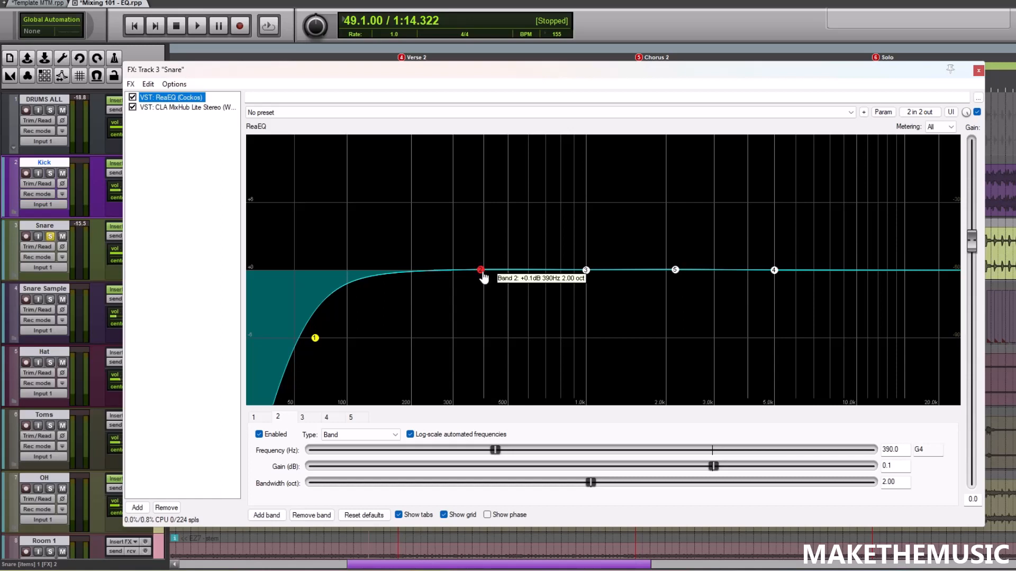
Step: Boost band 2 by about 8.9 dB at about 374 Hz and vary its bandwidth between narrow and wide
drag(481, 270, 476, 178)
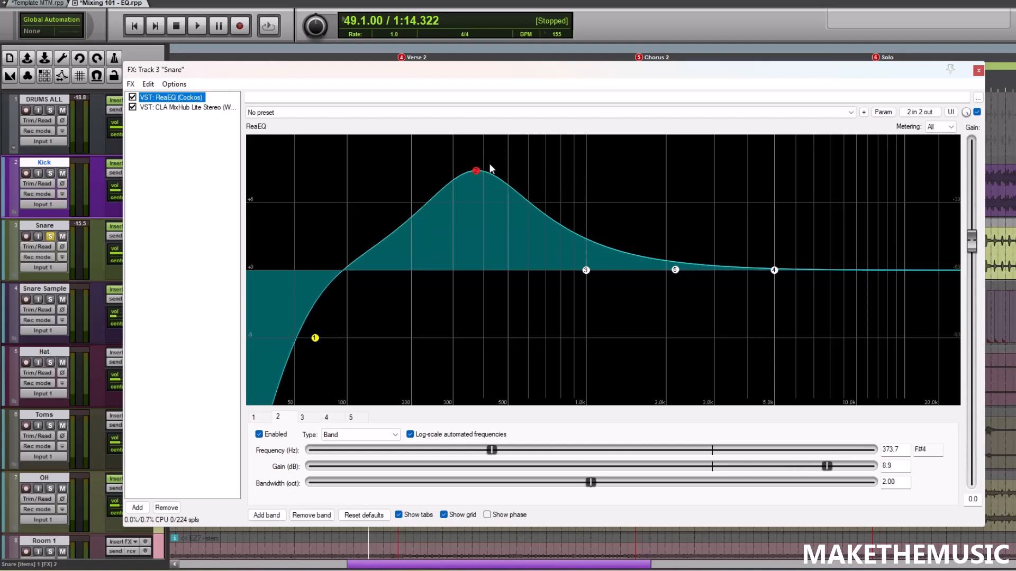
scroll(477, 175, down, 10)
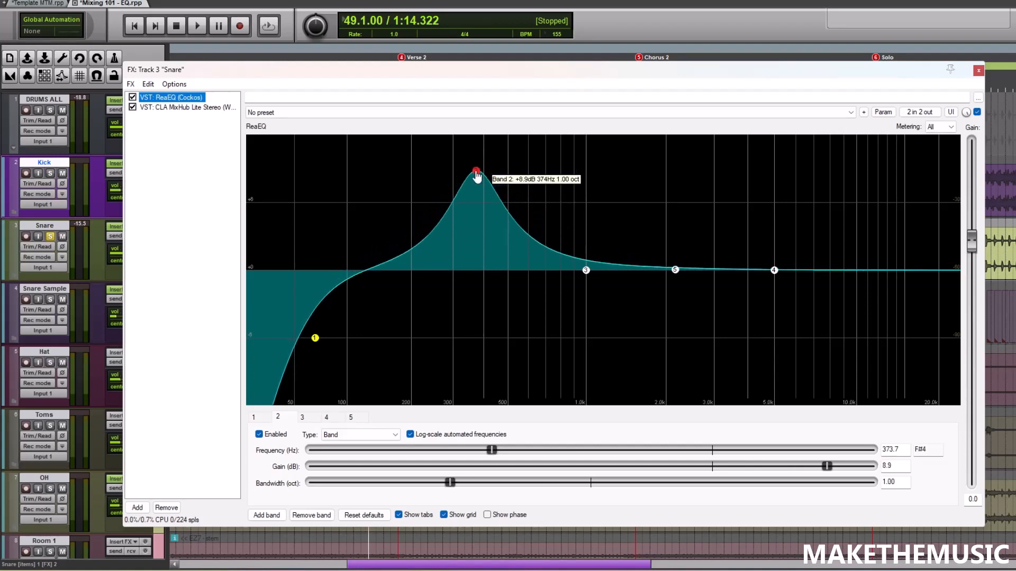
scroll(476, 176, down, 4)
scroll(477, 177, up, 15)
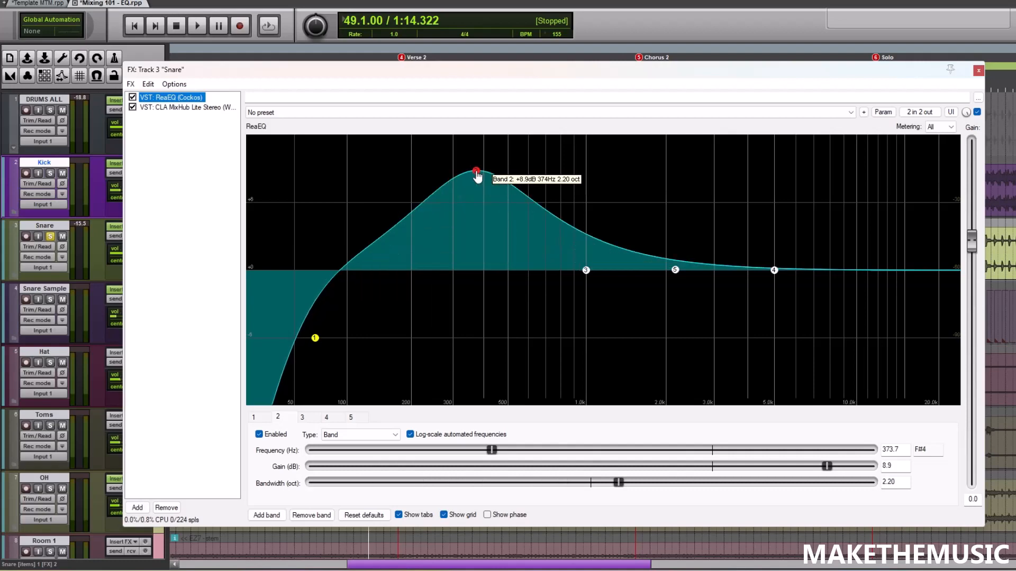
scroll(478, 176, down, 8)
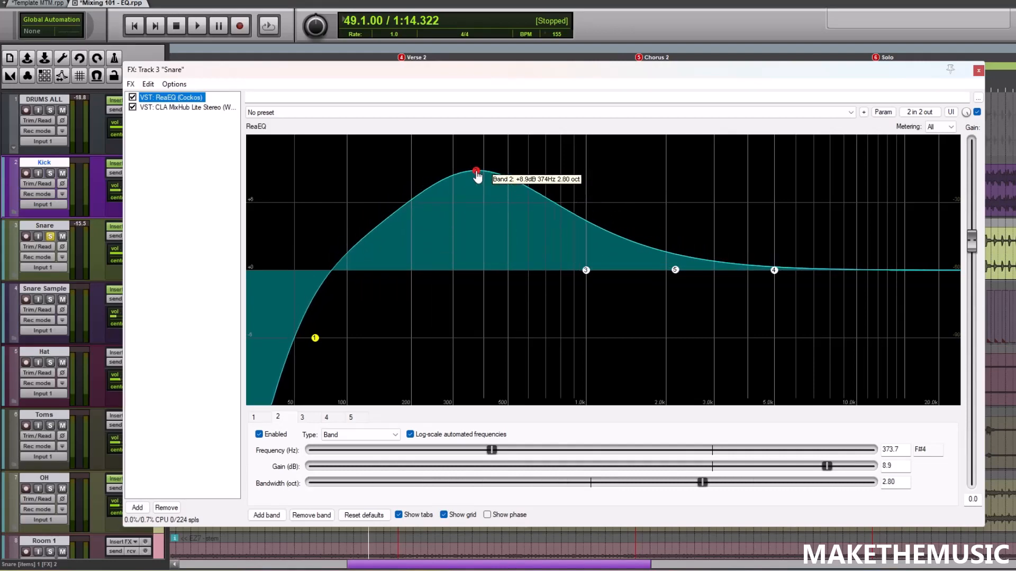
Step: Move band 2's boost to about 976 Hz at 9.6 dB and audition bandwidths from 0.00 to 1.20 octaves
drag(478, 176, 587, 167)
scroll(587, 167, down, 15)
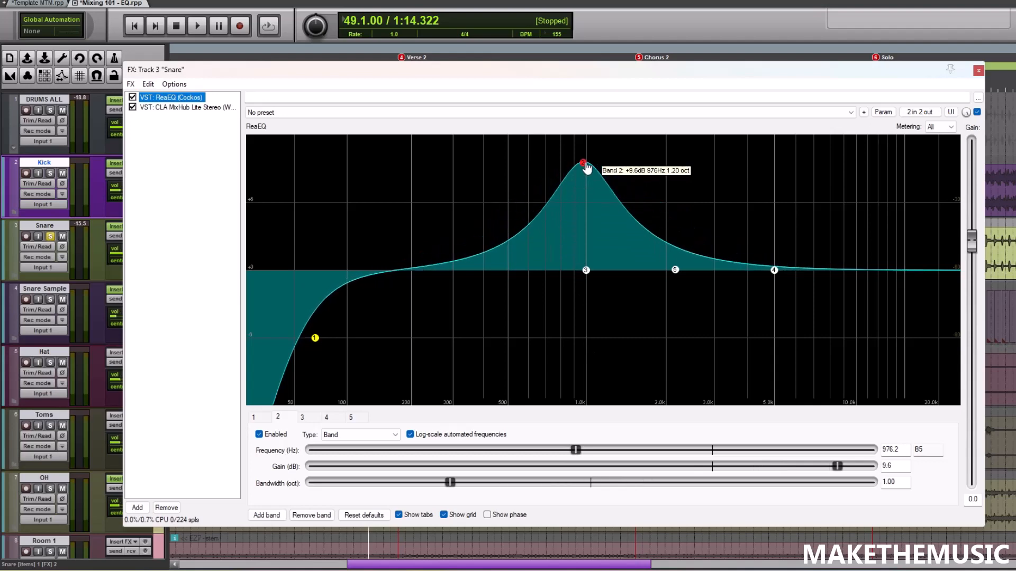
key(space)
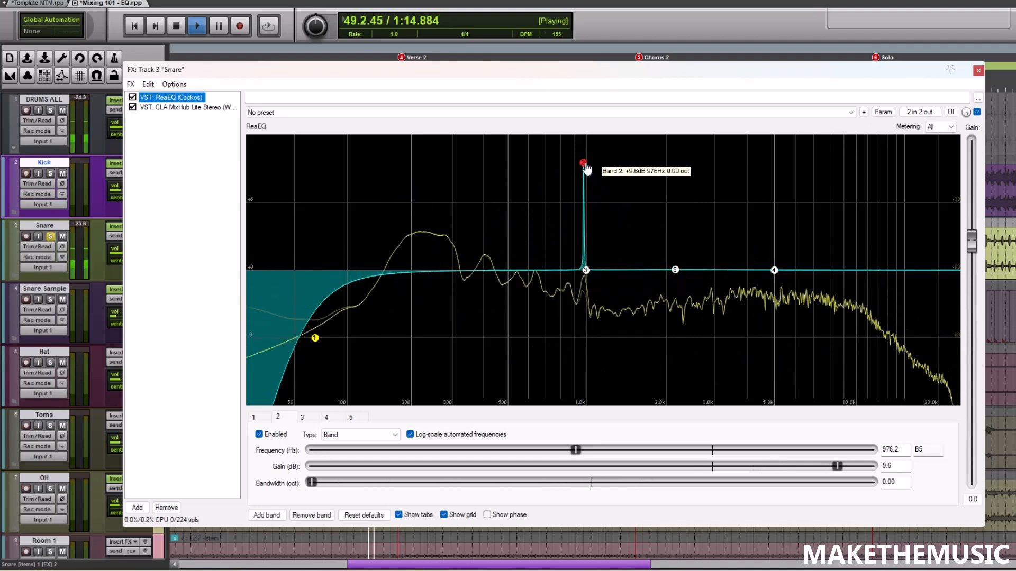
scroll(586, 167, up, 2)
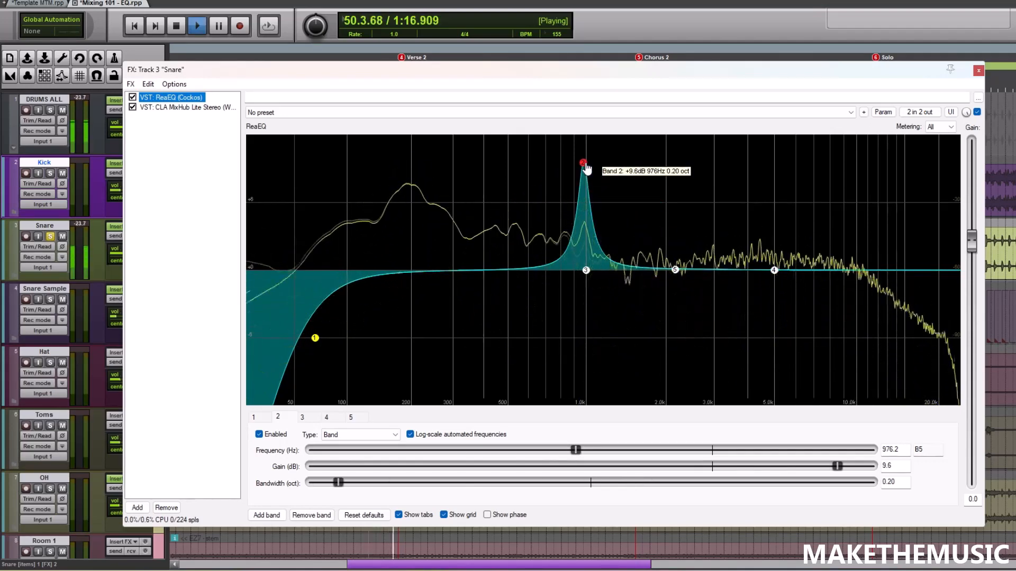
scroll(586, 167, up, 12)
key(space)
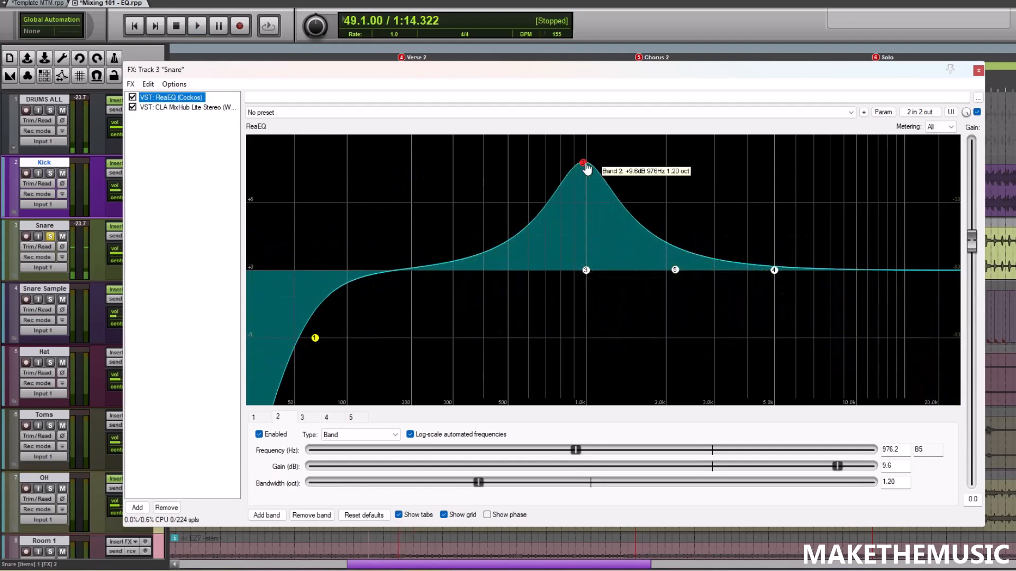
Step: Widen band 2 to 4.00 octaves, audition the snare, and bring its gain back to about 0 dB near 1 kHz
scroll(587, 167, up, 8)
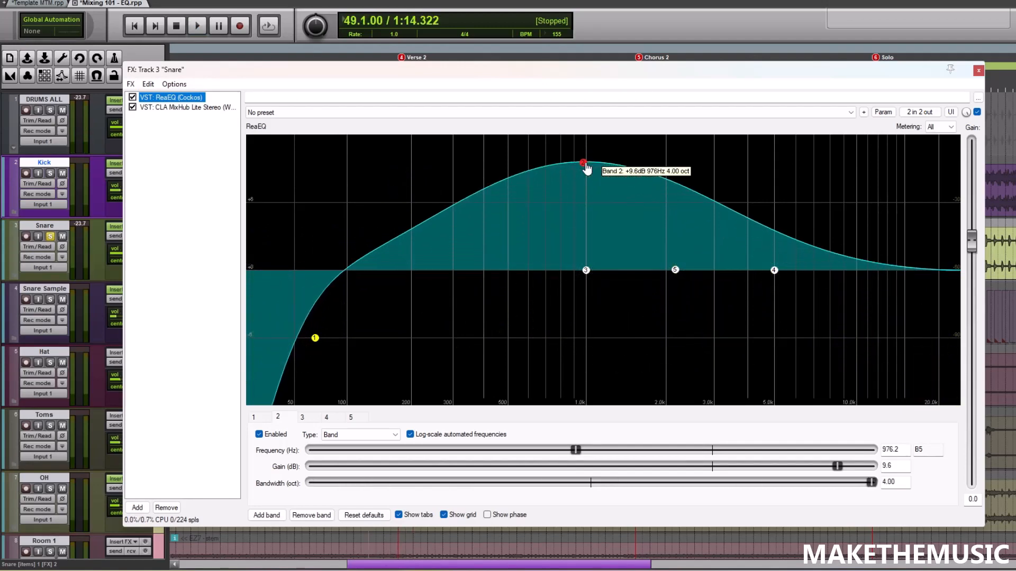
key(space)
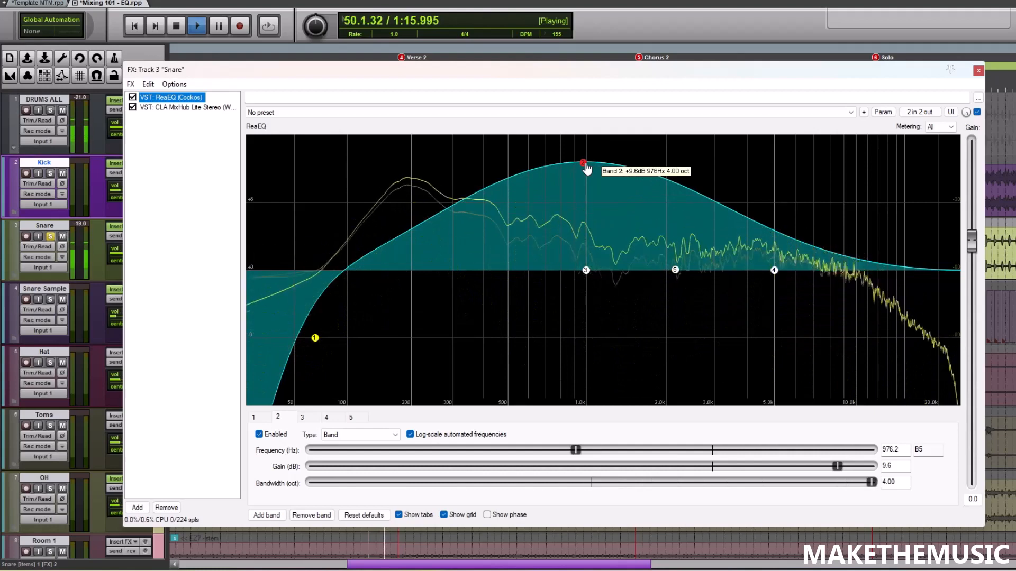
key(space)
drag(587, 167, 591, 278)
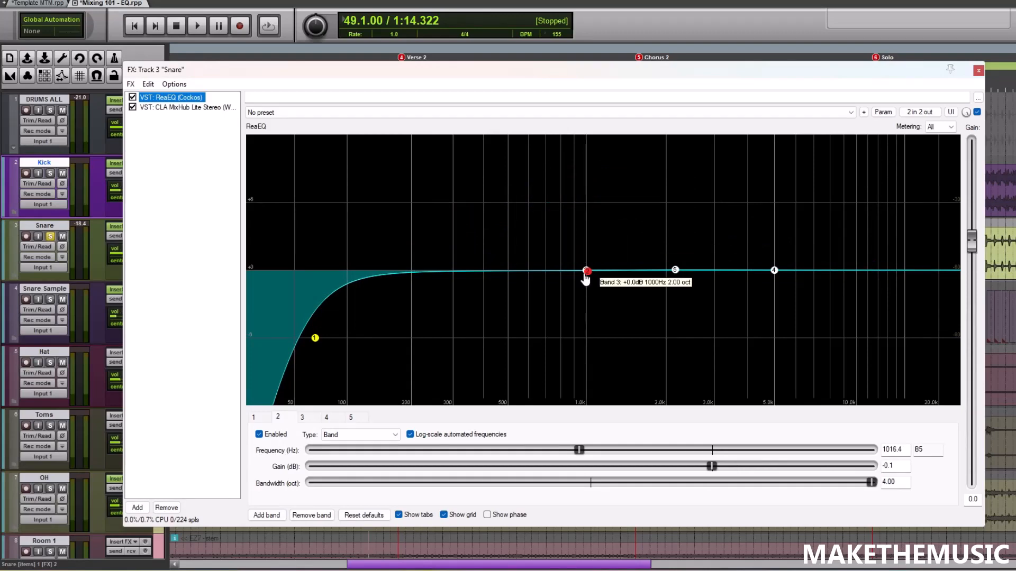
Step: Cut band 3 by about 6.7 dB at about 1205 Hz and try a very narrow bandwidth
drag(586, 271, 606, 351)
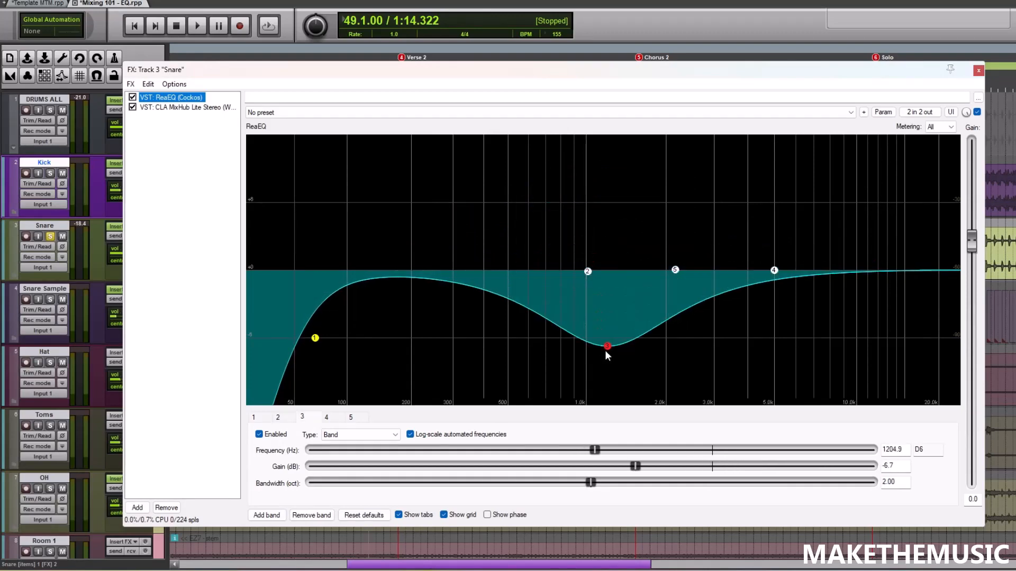
scroll(606, 350, down, 10)
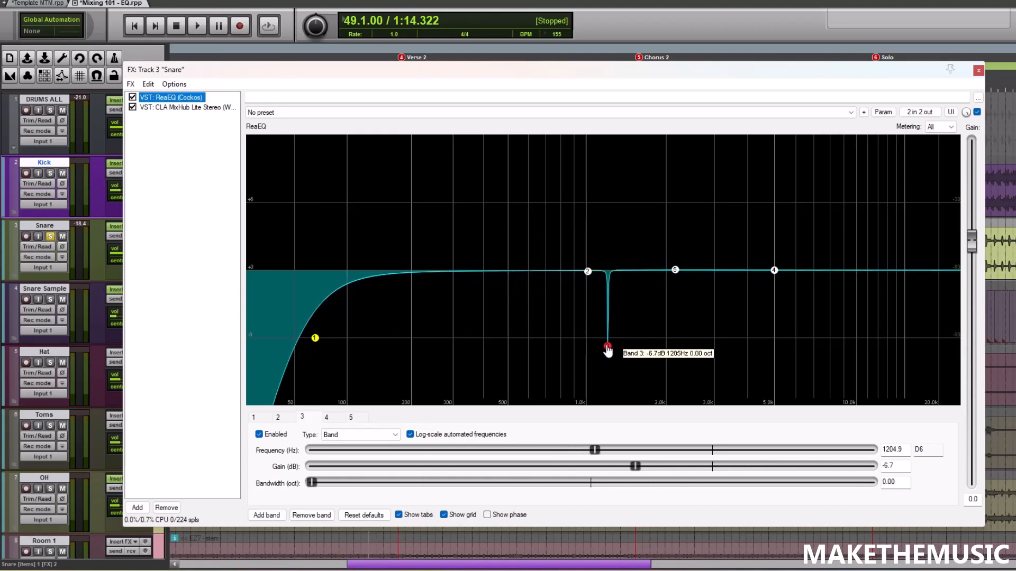
scroll(607, 350, up, 5)
Step: Boost band 3 by about 9.7 dB at 1146 Hz with a 0.20-octave bandwidth, audition it, and return it to near 0 dB
drag(607, 349, 603, 165)
scroll(603, 165, up, 1)
scroll(603, 165, down, 6)
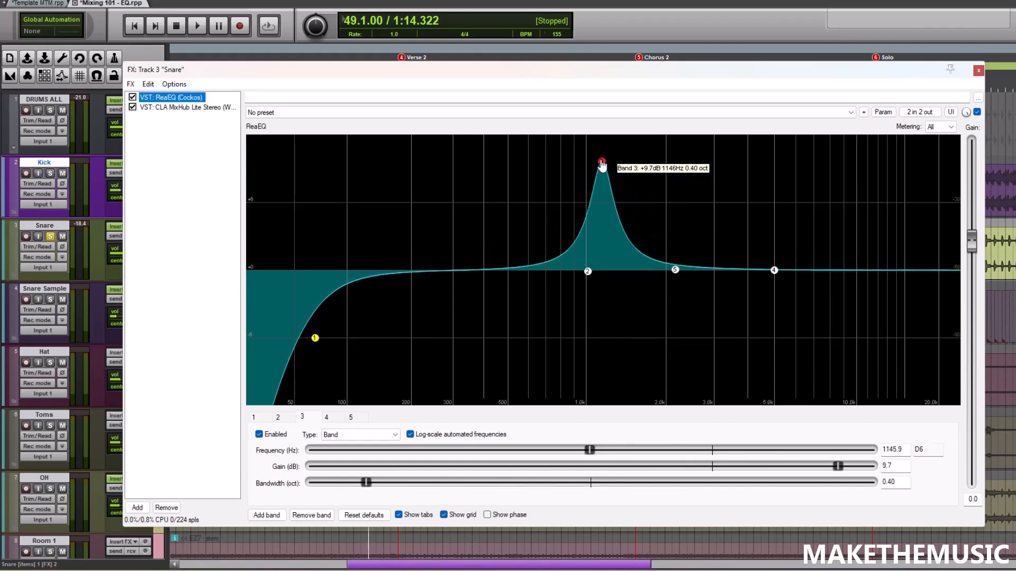
scroll(602, 165, down, 1)
key(space)
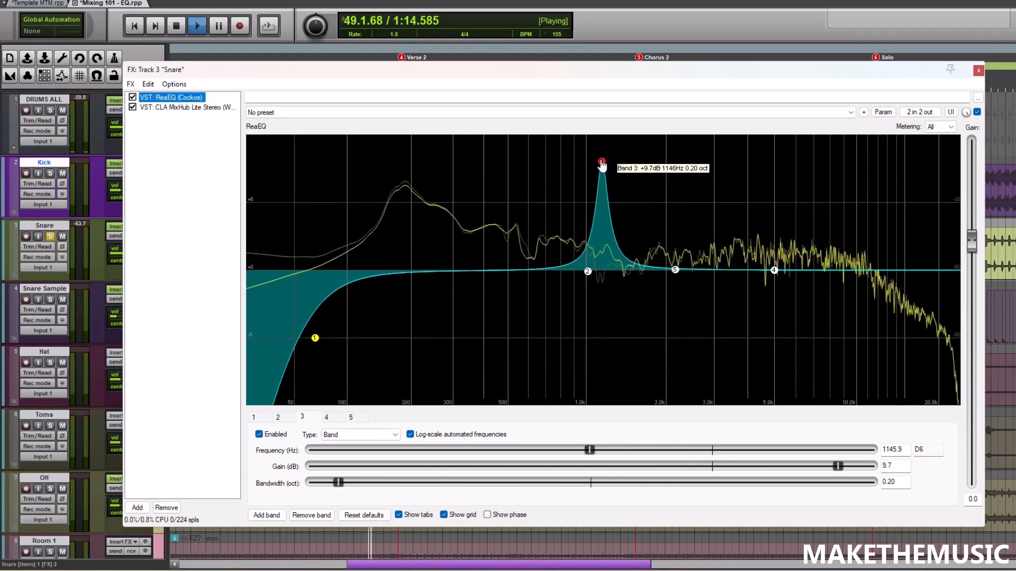
drag(602, 165, 593, 269)
key(space)
Step: Audition band 3 boosted by about 13.8 dB at 384 Hz with a 1.00-octave bandwidth, and narrow it to 0.20 octaves
scroll(613, 274, up, 5)
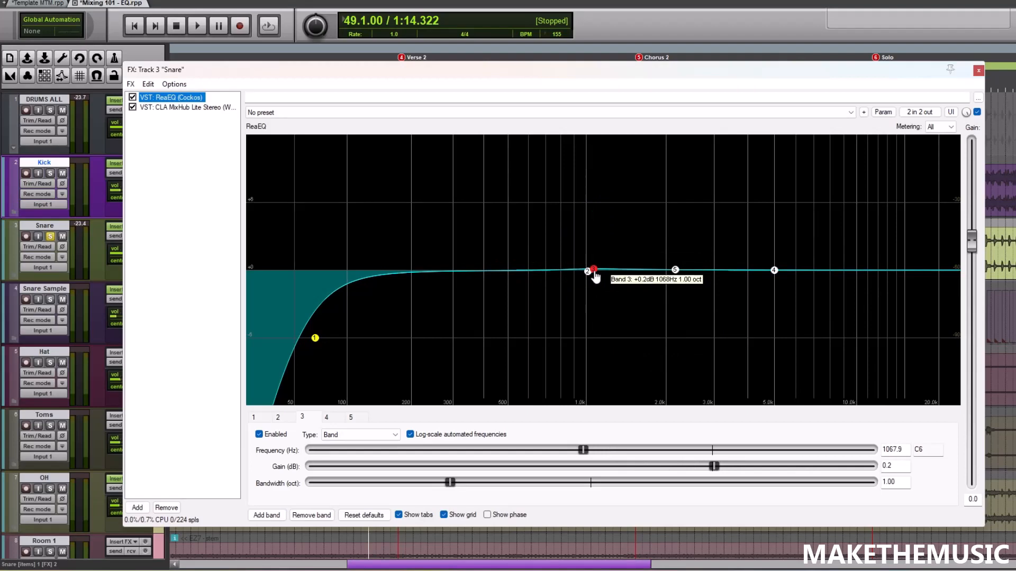
key(space)
drag(594, 271, 483, 136)
scroll(482, 137, down, 6)
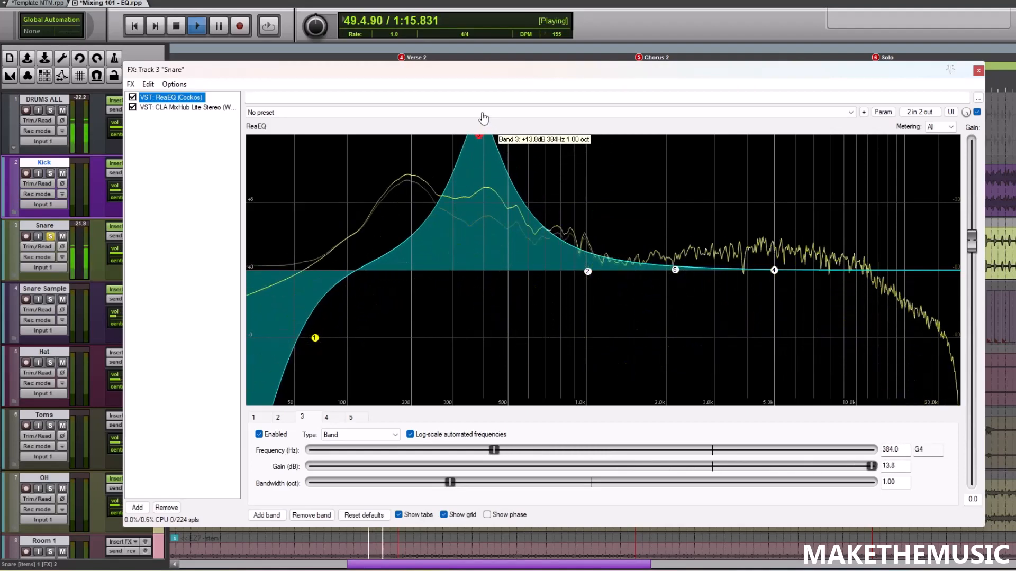
key(space)
scroll(481, 142, down, 3)
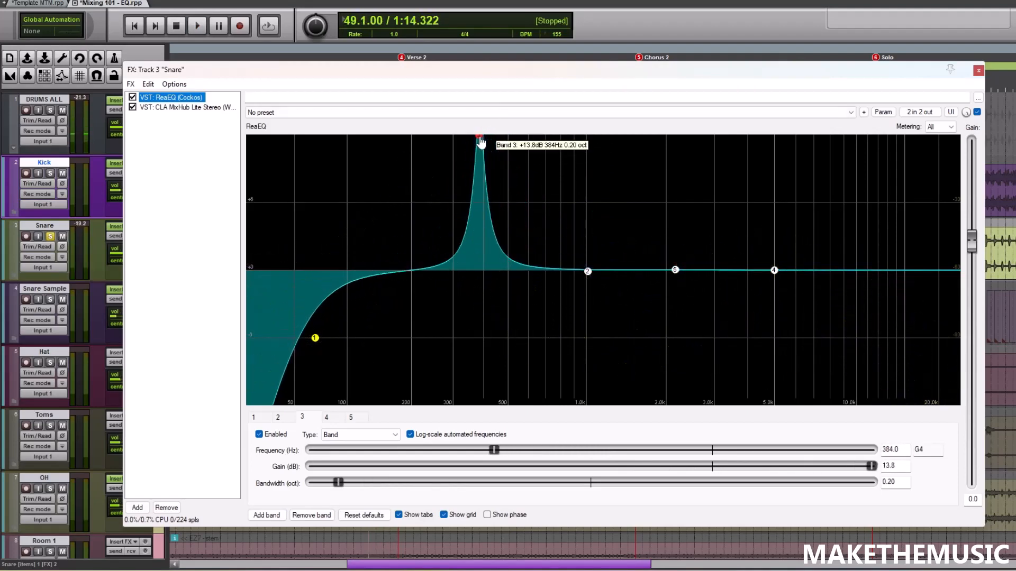
Step: Play the snare with the narrow band 3 boost and bring the band back to 0 dB at about 427 Hz
key(space)
drag(481, 142, 490, 271)
key(space)
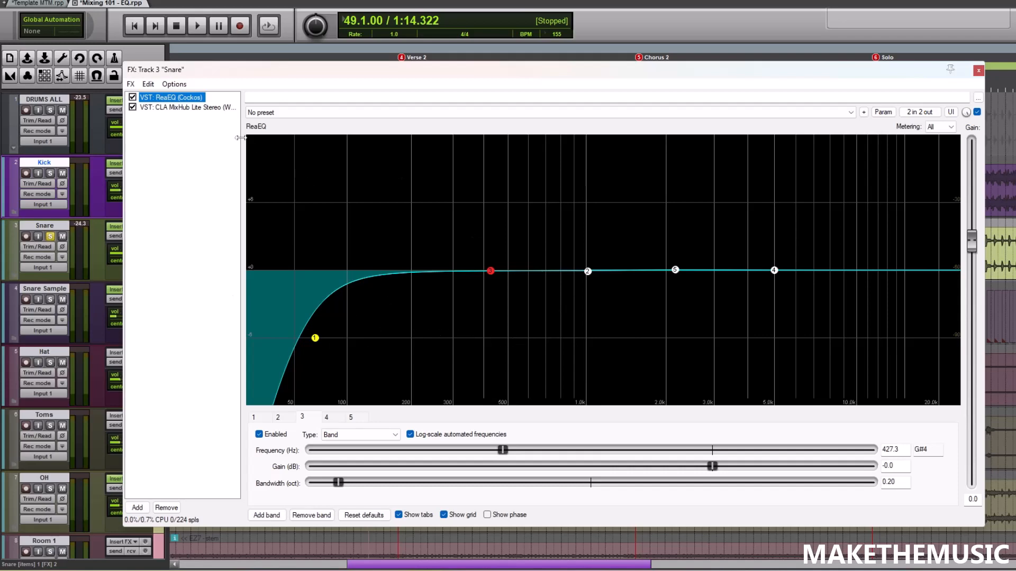
Step: Compare CLA MixHub Lite Stereo with ReaEQ and try an HF gain of about 8.9 dB in the MixHub EQ
click(207, 109)
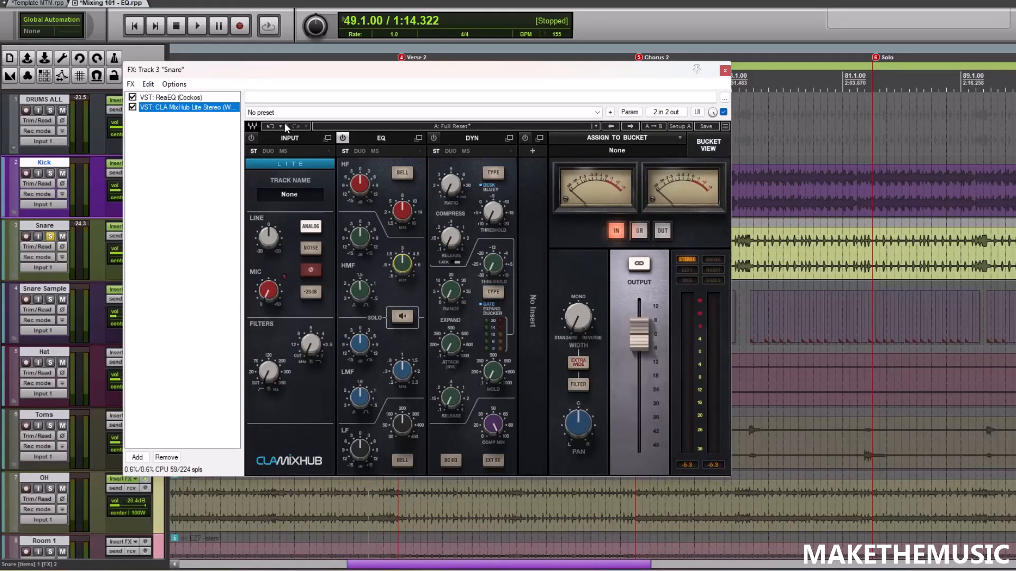
click(171, 97)
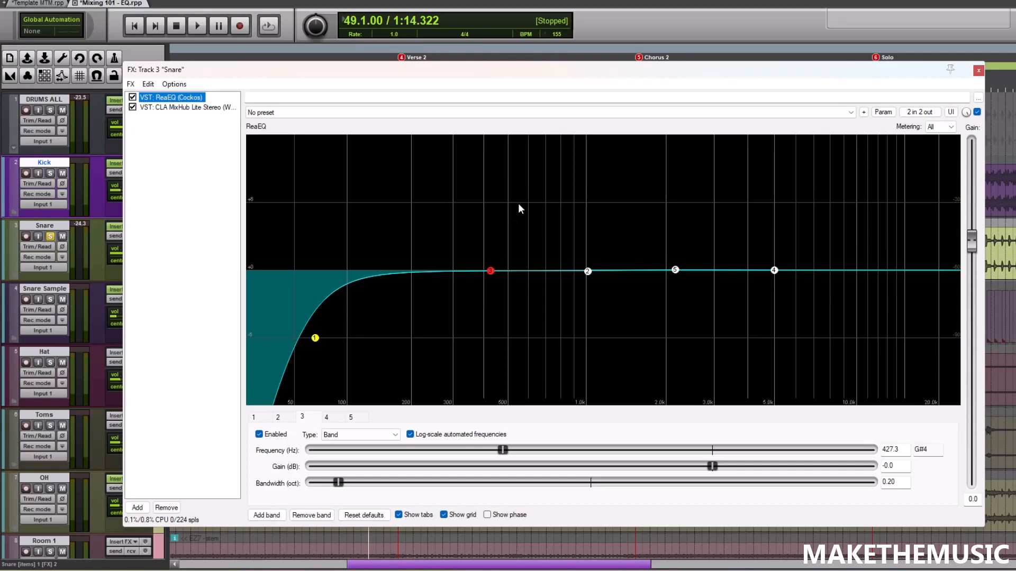
click(202, 108)
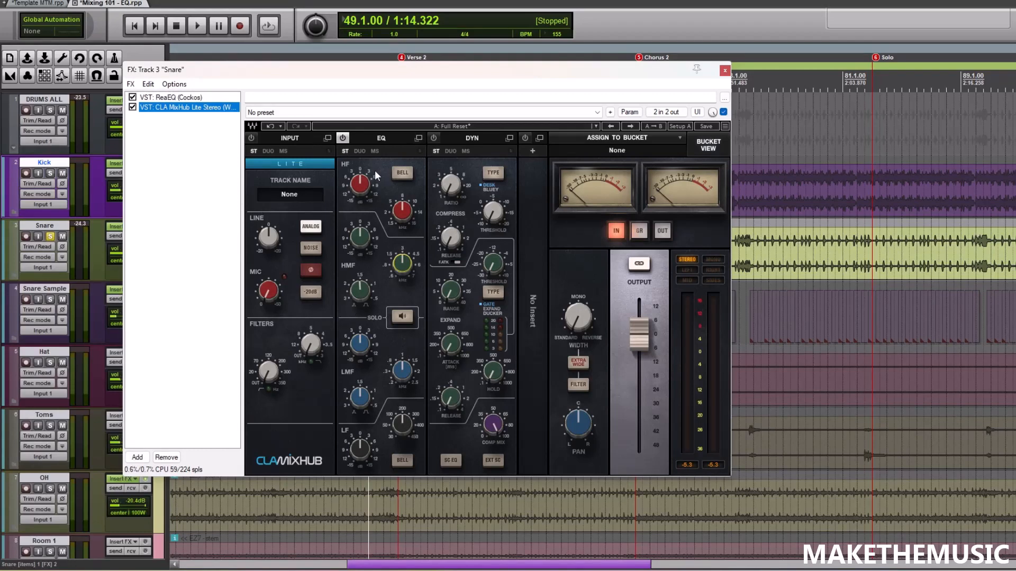
click(361, 191)
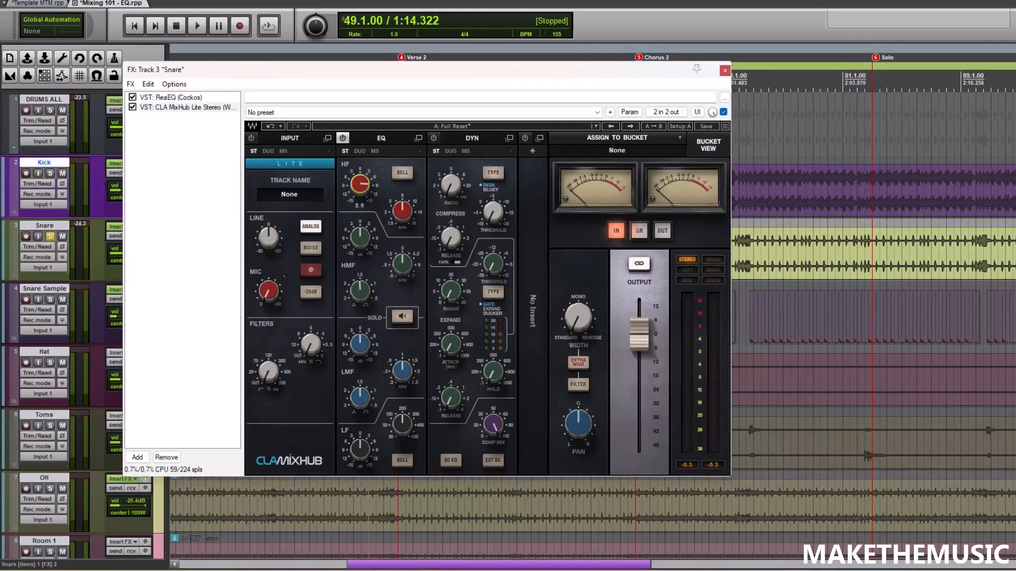
Step: Return to ReaEQ and nudge band 3 to about 416 Hz at 0.1 dB
click(175, 97)
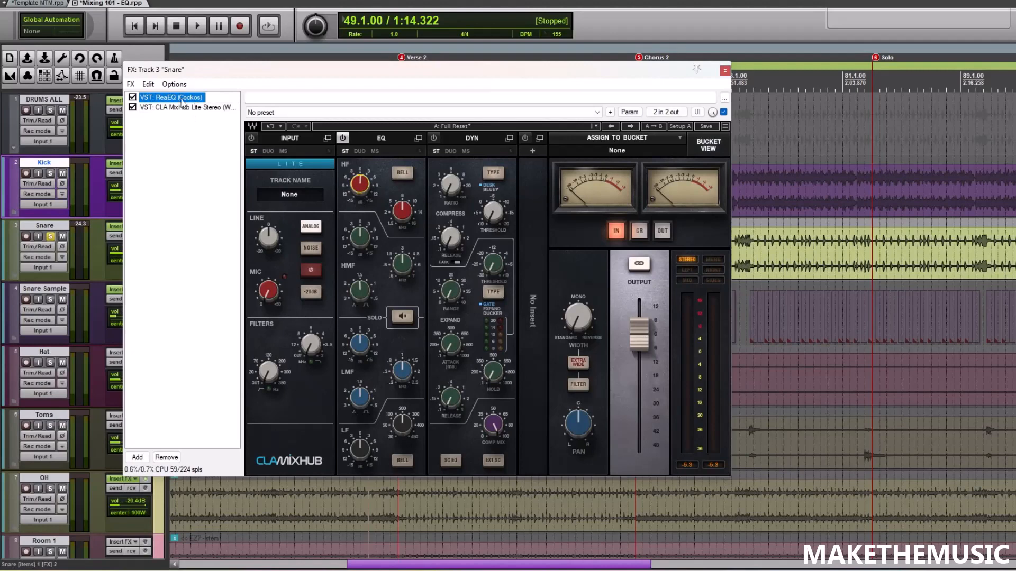
mouse_move(485, 272)
mouse_down()
mouse_move(483, 186)
mouse_move(487, 270)
mouse_up()
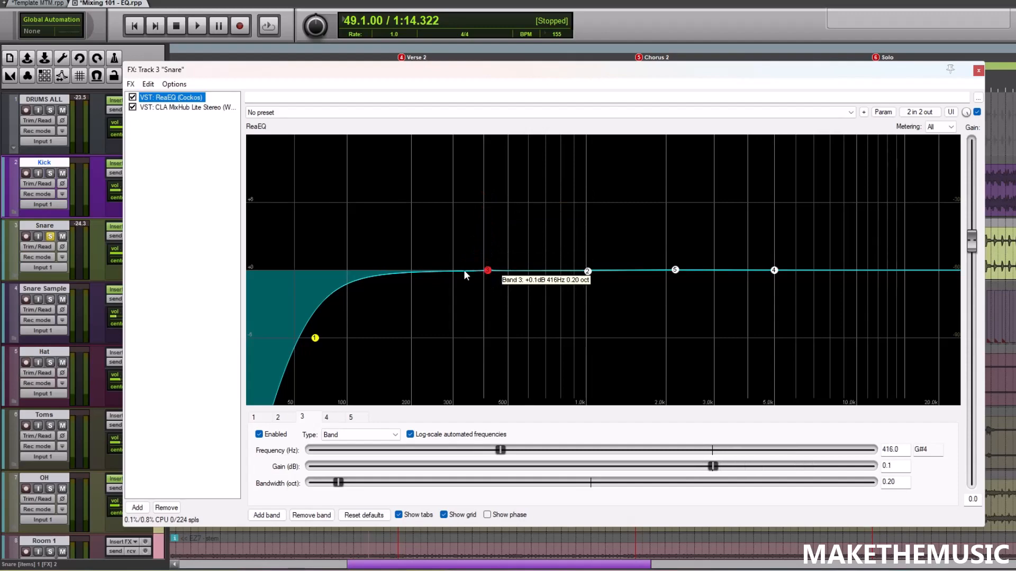
Step: Set the HF frequency in CLA MixHub Lite Stereo's EQ section to about 8.07 kHz
click(222, 108)
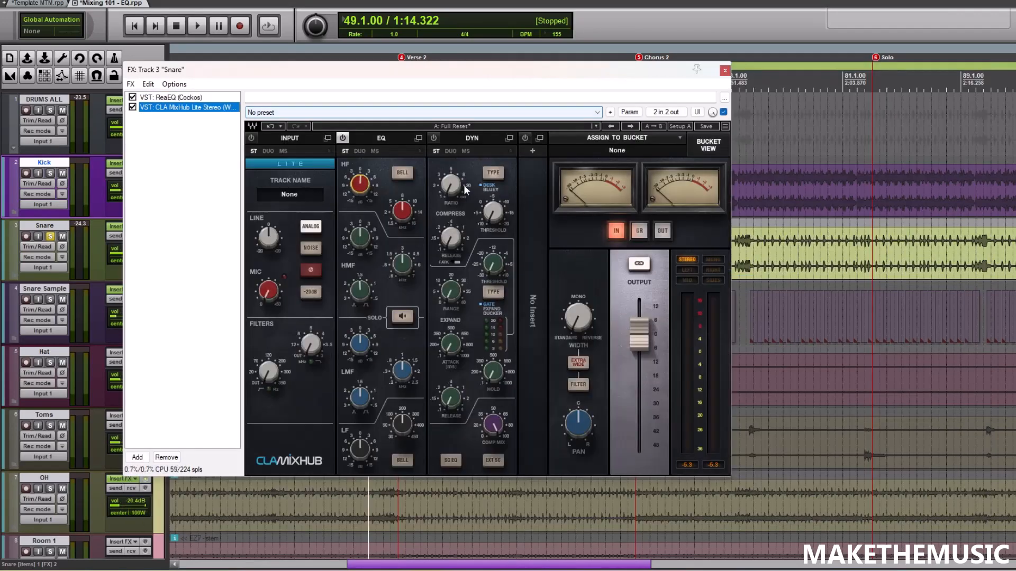
click(402, 211)
mouse_move(402, 210)
mouse_down()
mouse_move(402, 180)
mouse_move(402, 203)
mouse_up()
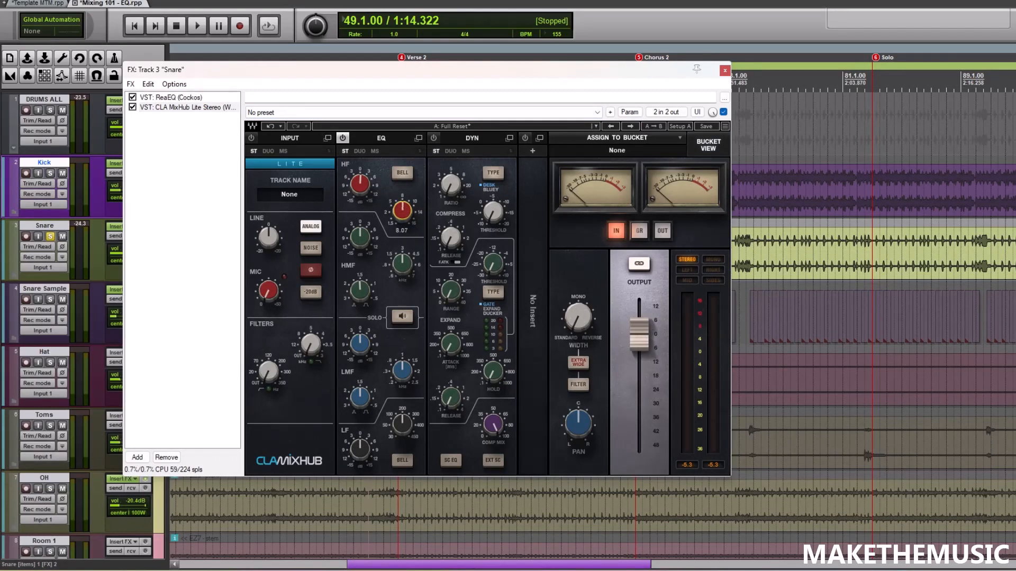
Step: Adjust the HF frequency in CLA MixHub's EQ, try an LF gain of about 4.1 dB and reset the LF gain
mouse_move(403, 201)
mouse_down()
mouse_move(403, 233)
mouse_move(402, 218)
mouse_up()
drag(365, 448, 366, 437)
double_click(361, 452)
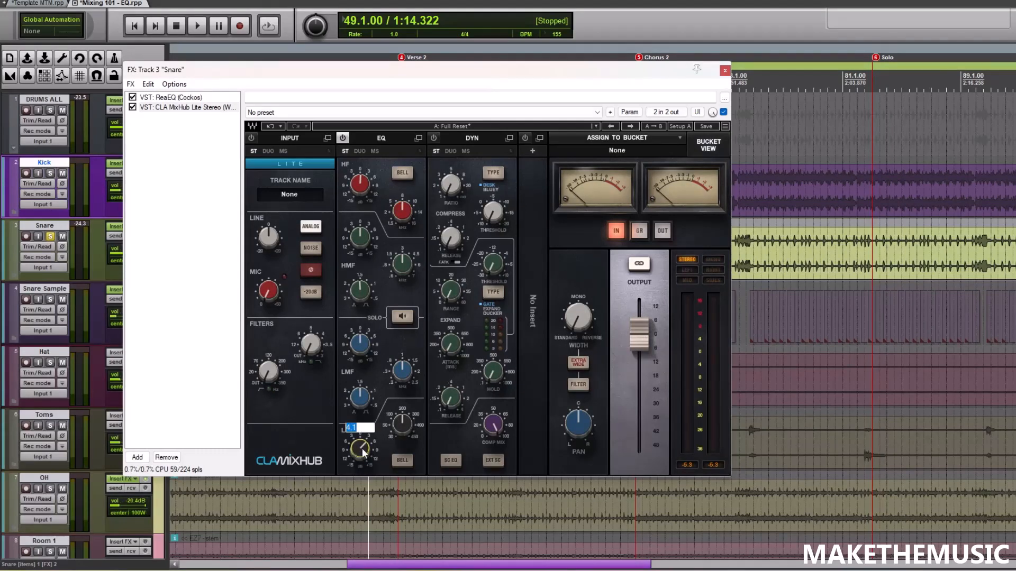
click(369, 456)
Step: Engage CLA MixHub's input filters, with the high-pass at about 347 Hz and the low-pass switched in
click(268, 371)
mouse_move(268, 372)
mouse_down()
mouse_move(268, 402)
mouse_move(268, 372)
mouse_up()
drag(310, 345, 310, 332)
drag(268, 372, 268, 374)
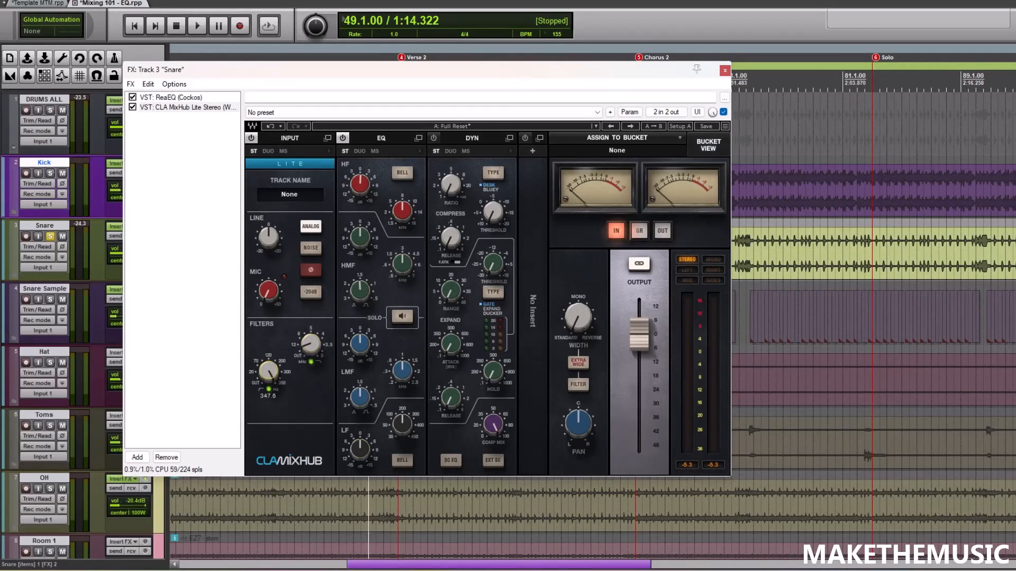
Step: In ReaEQ, turn band 4 into a low-pass at 24000 Hz, then sweep the band 1 high-pass up and back to about 25 Hz
click(170, 97)
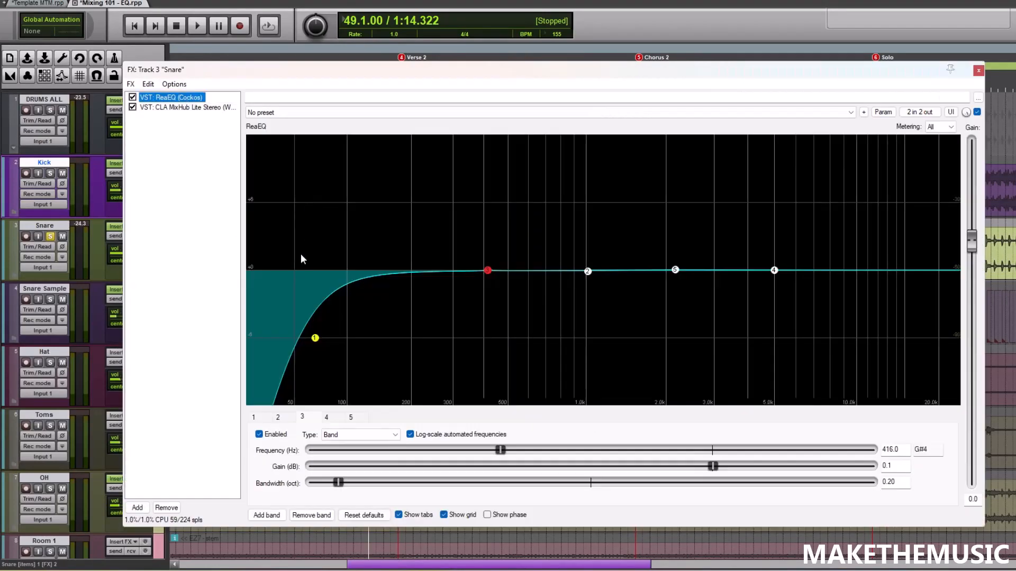
drag(316, 338, 358, 338)
right_click(771, 271)
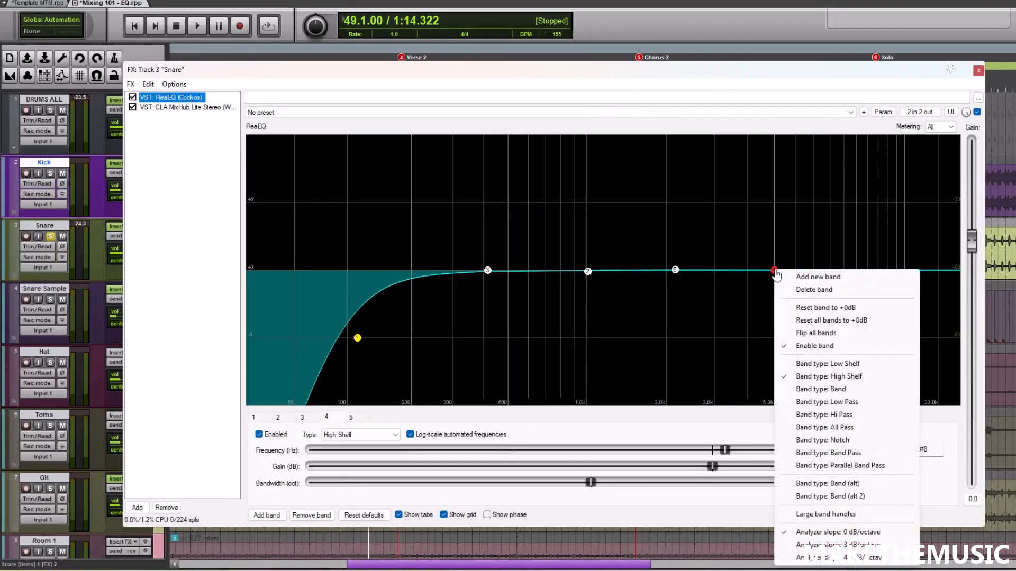
click(846, 402)
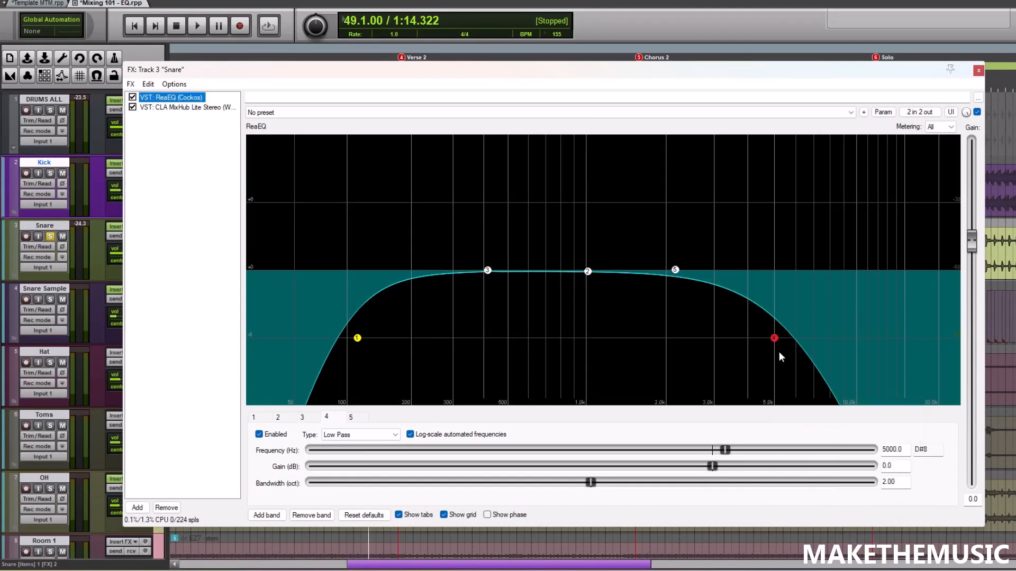
drag(774, 337, 960, 338)
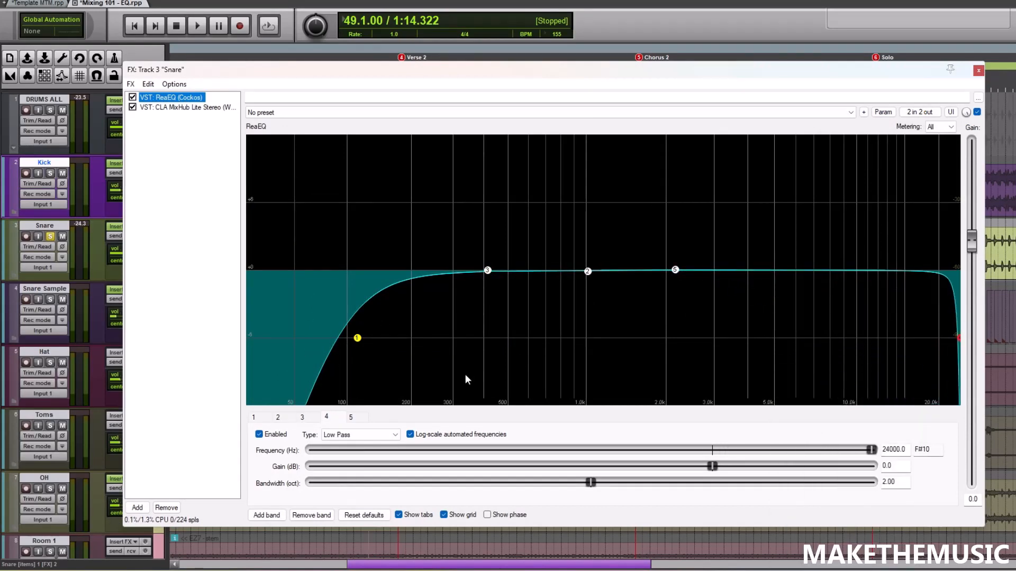
drag(361, 342, 258, 342)
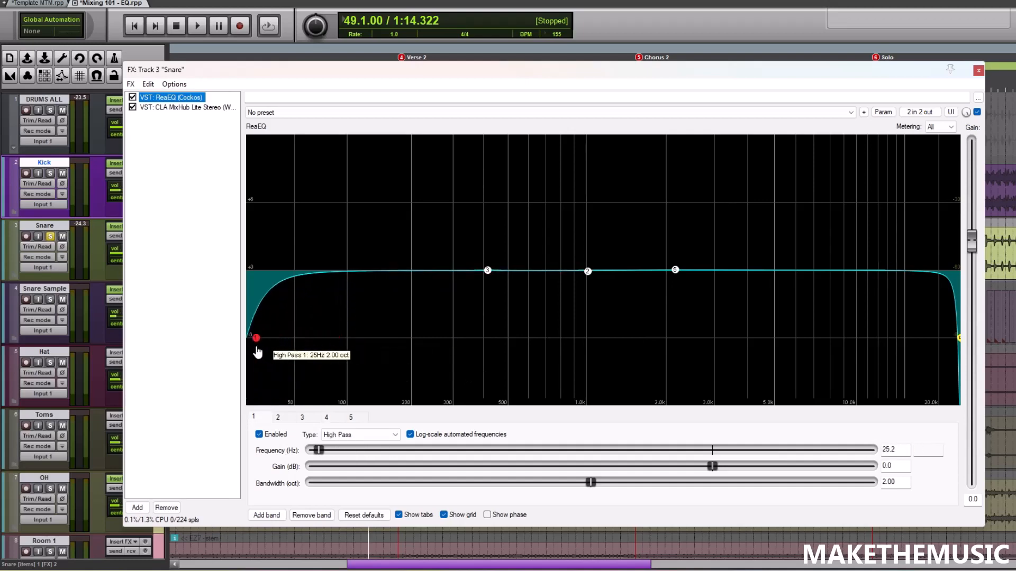
Step: Play the snare through CLA MixHub, adjusting the HMF gain and trying an LMF cut of -15 dB before bringing it back up
click(210, 109)
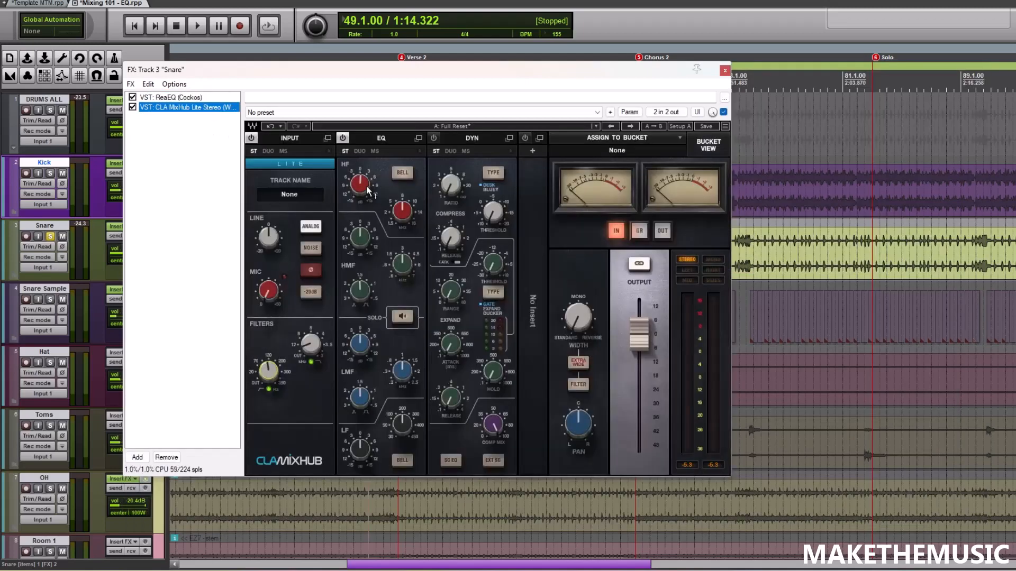
key(space)
key(space)
mouse_move(362, 195)
key(space)
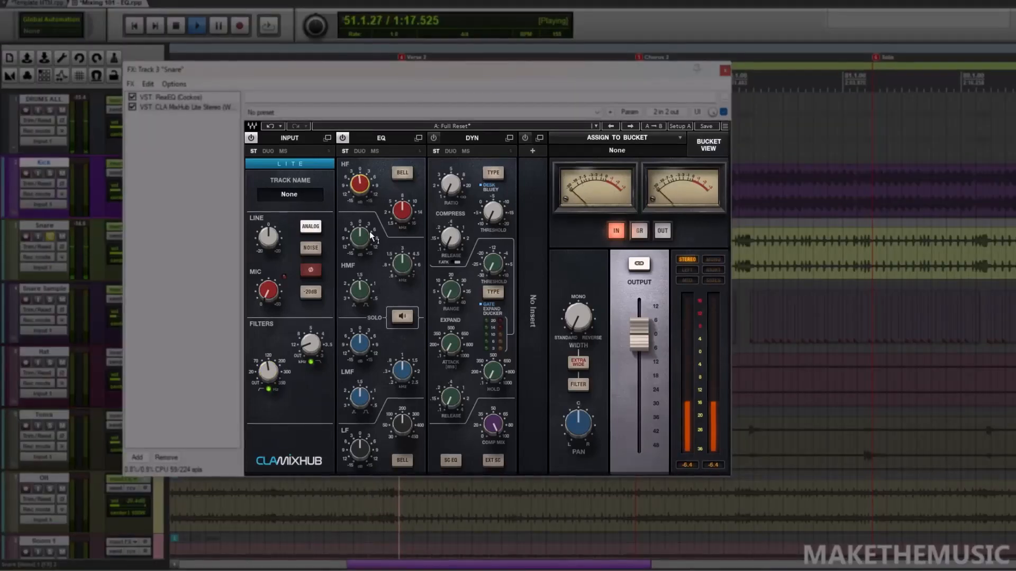
drag(363, 237, 327, 225)
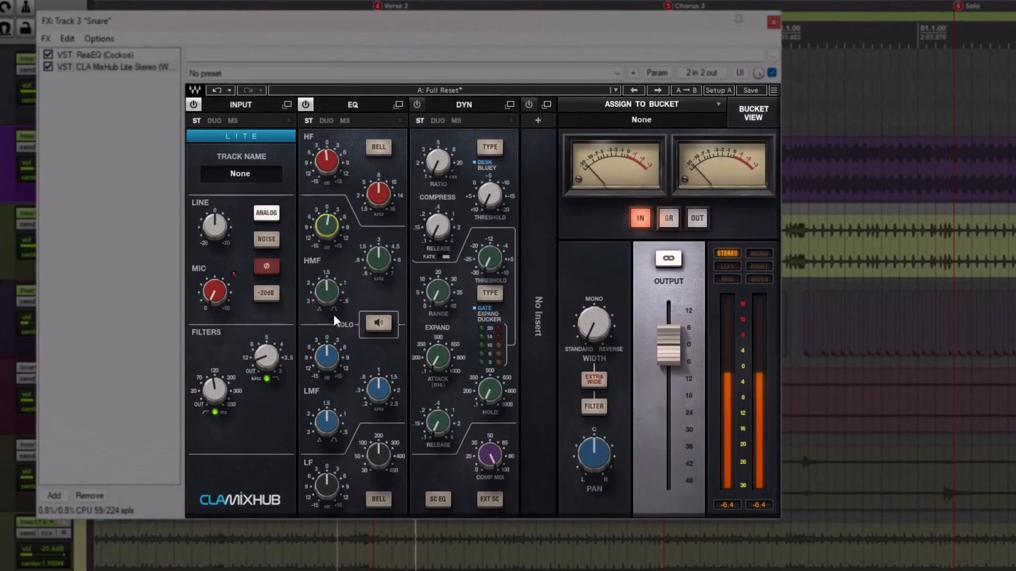
drag(327, 356, 327, 410)
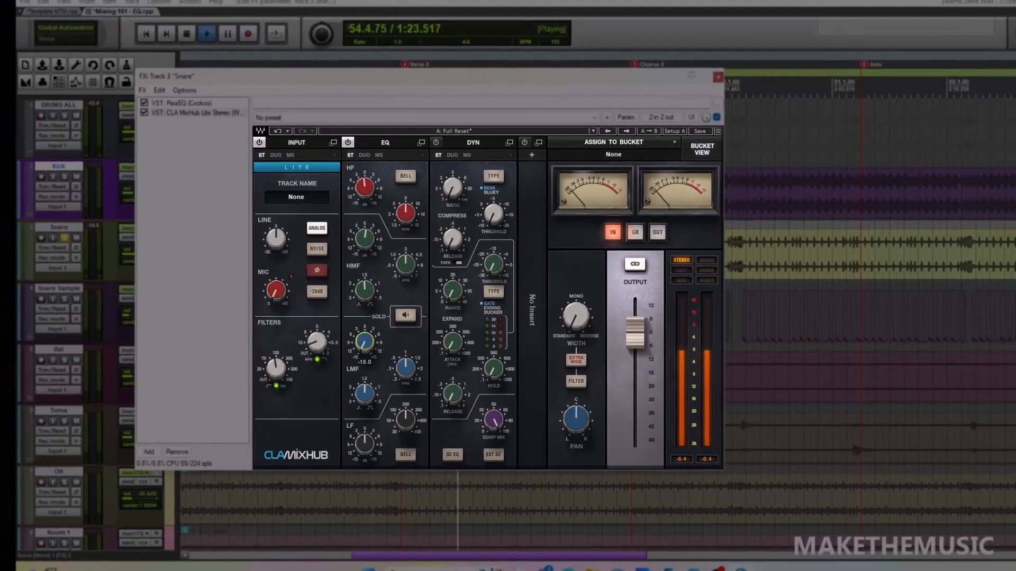
drag(364, 343, 364, 312)
Step: Sweep the LF frequency up to 450 Hz and back, and lower CLA MixHub's high-pass filter to about 19.7 Hz during playback
drag(405, 420, 406, 383)
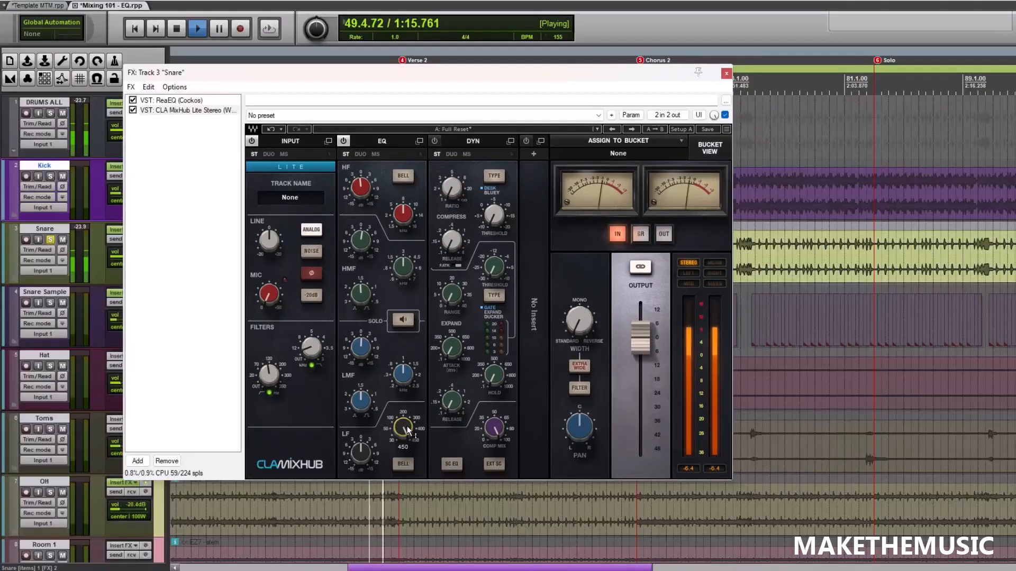
drag(407, 427, 361, 480)
drag(271, 379, 271, 398)
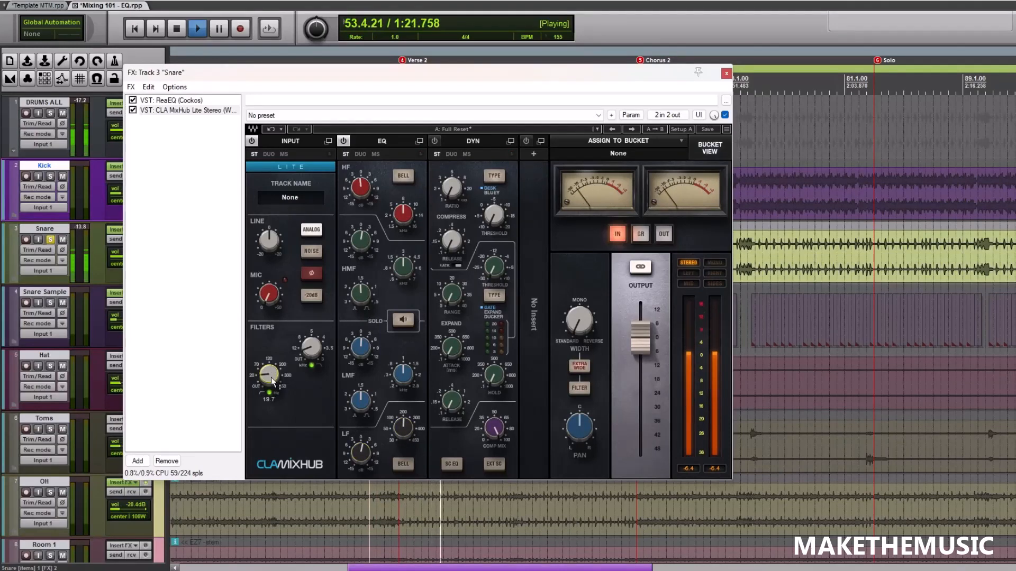
key(space)
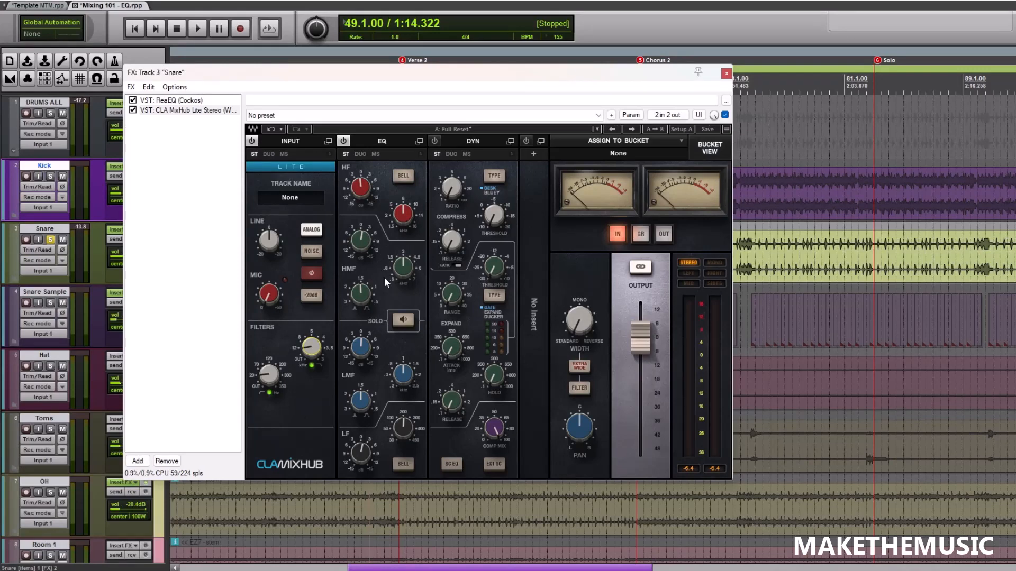
Step: Unsolo the snare and play the full mix from bar 35 in Chorus 1, moving the snare's effects window clear of the tracks
drag(543, 72, 558, 266)
scroll(439, 107, down, 3)
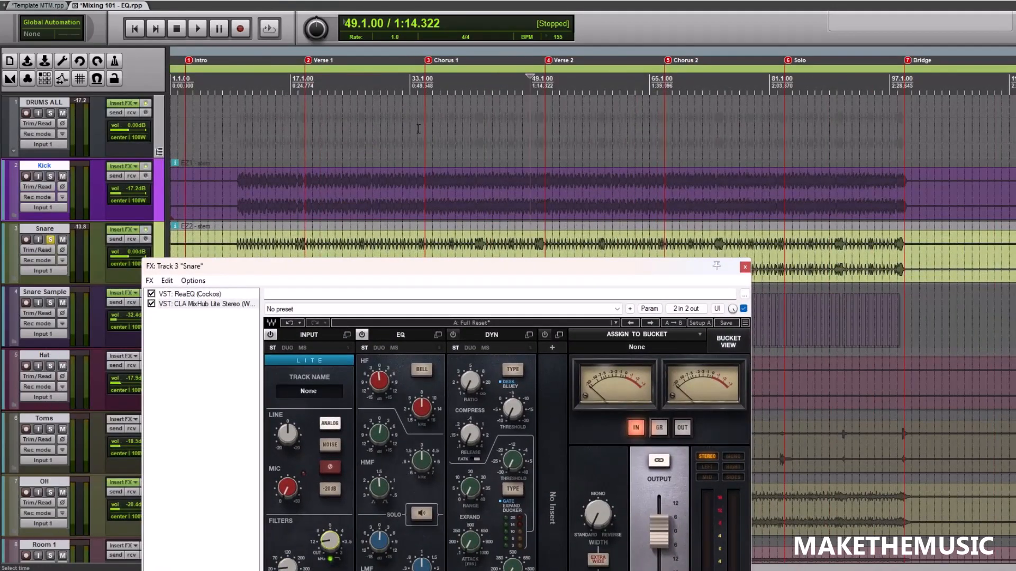
click(424, 128)
key(space)
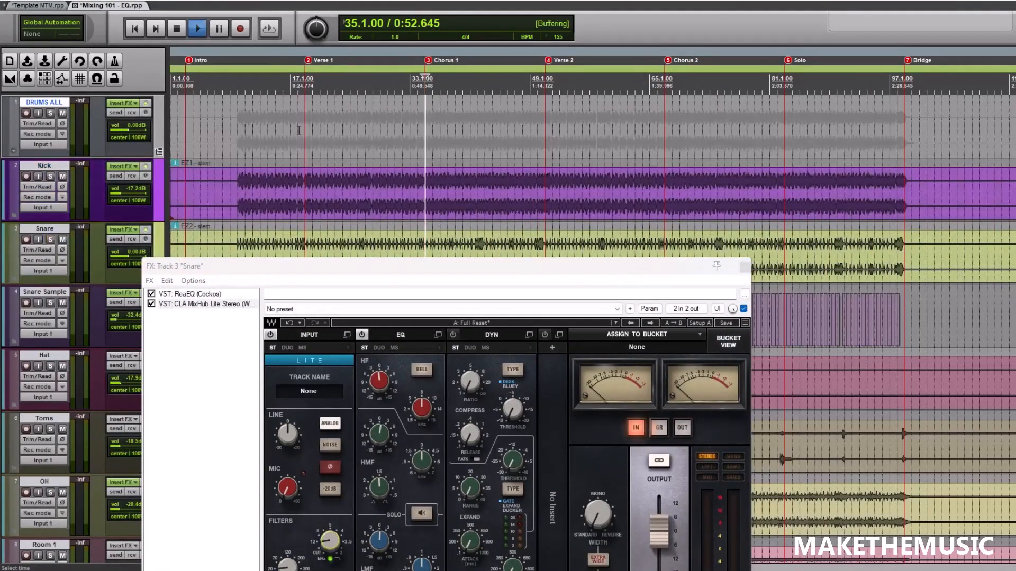
scroll(396, 148, up, 1)
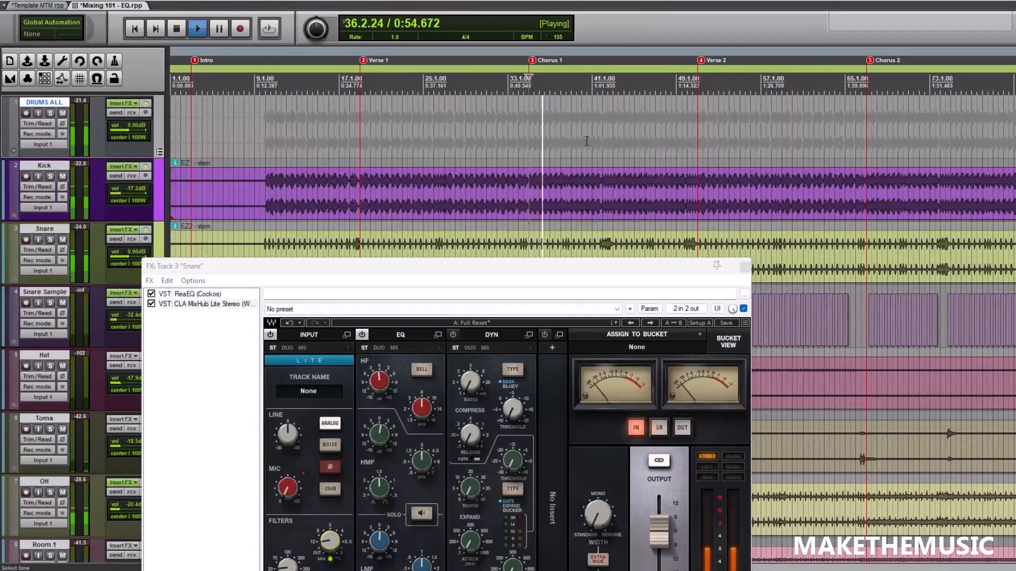
drag(582, 271, 643, 135)
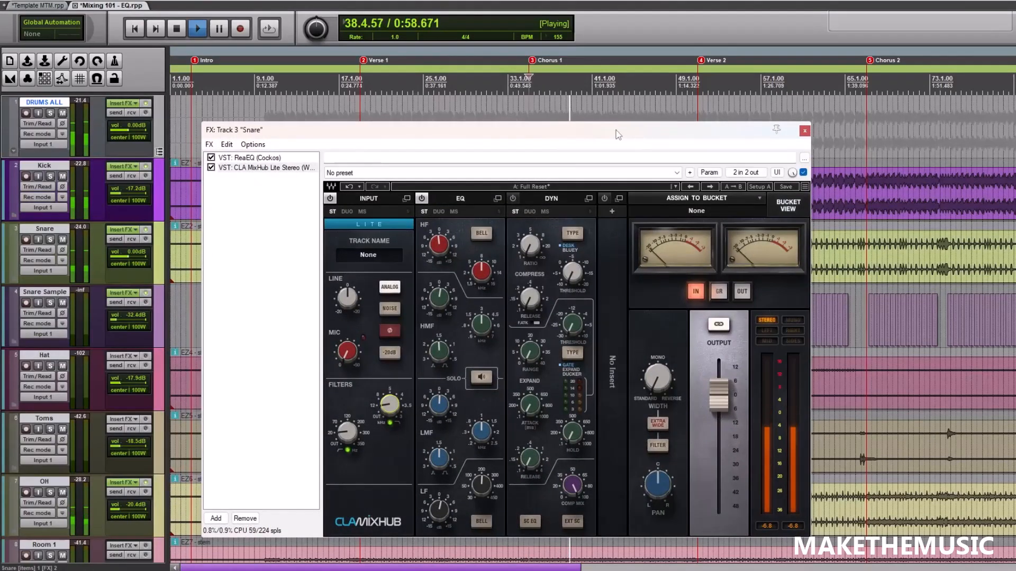
key(space)
Step: Change ReaEQ's band 4 to the Band type and raise the band 1 high-pass to about 69 Hz
click(256, 159)
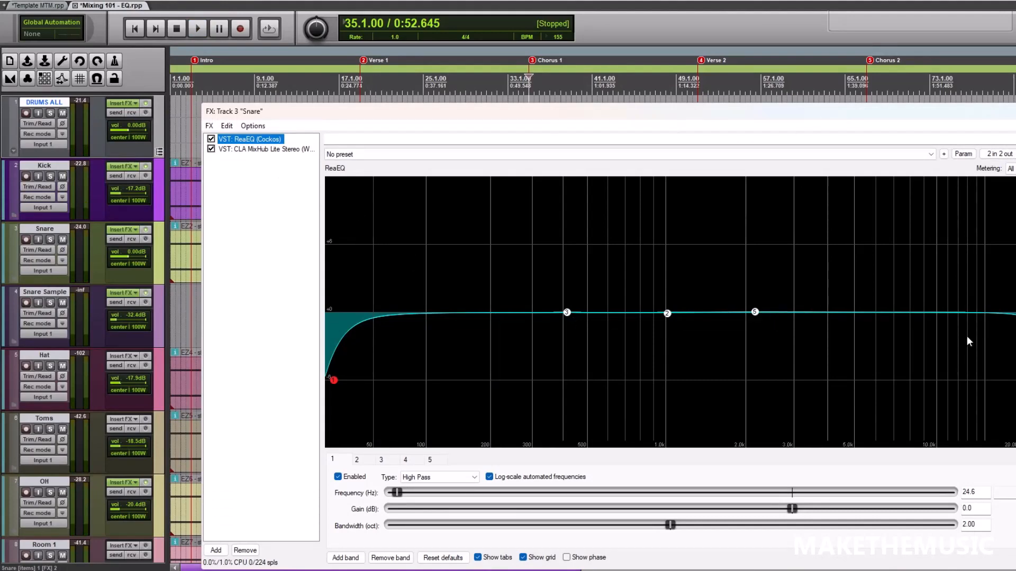
right_click(968, 379)
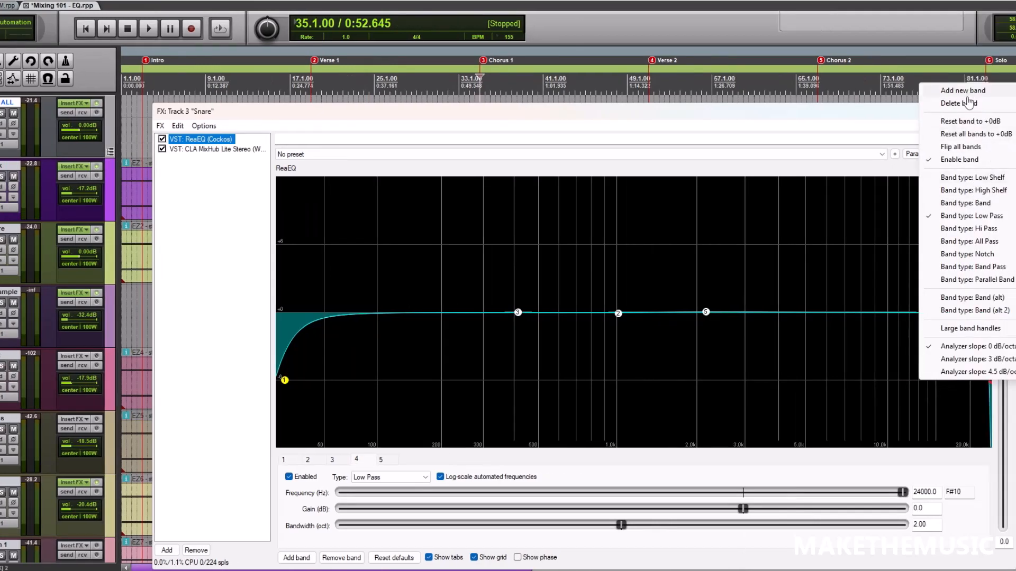
click(964, 204)
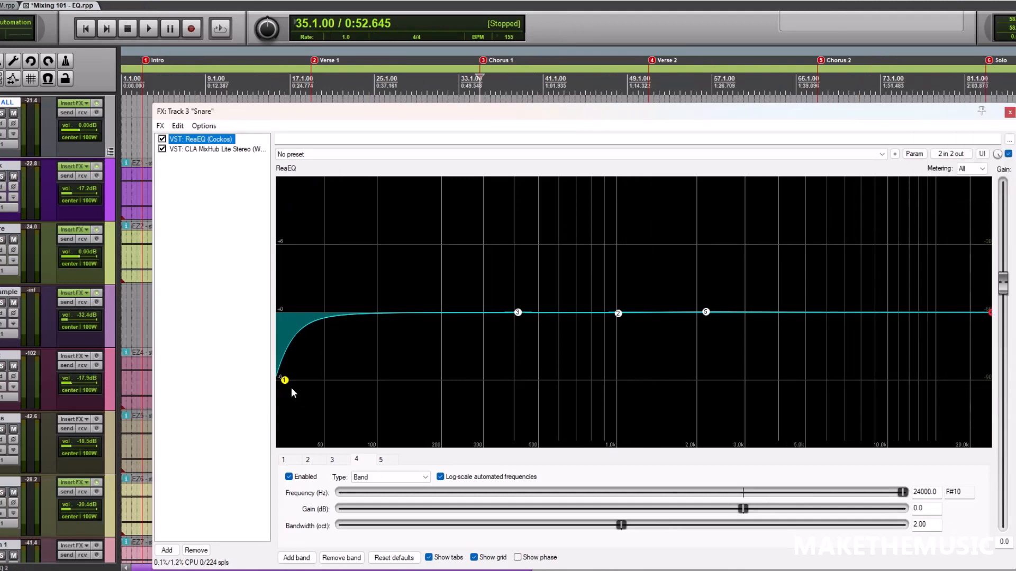
drag(285, 380, 347, 381)
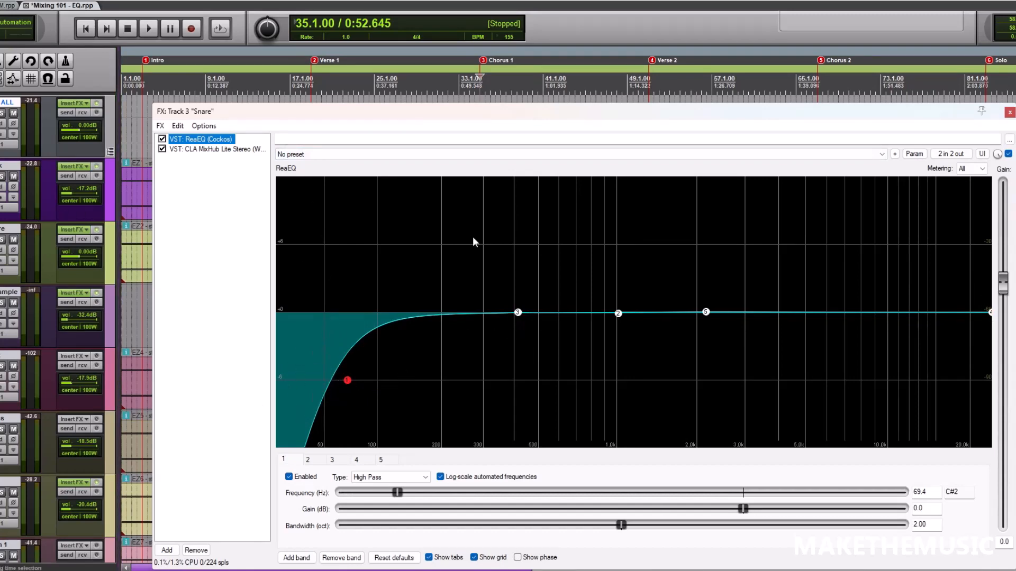
Step: Boost a new band 6 by 2.4 dB at about 6759 Hz and band 5 by 1.7 dB at about 2449 Hz, and lower band 4's frequency
double_click(762, 314)
drag(762, 315, 841, 281)
key(space)
drag(705, 312, 721, 294)
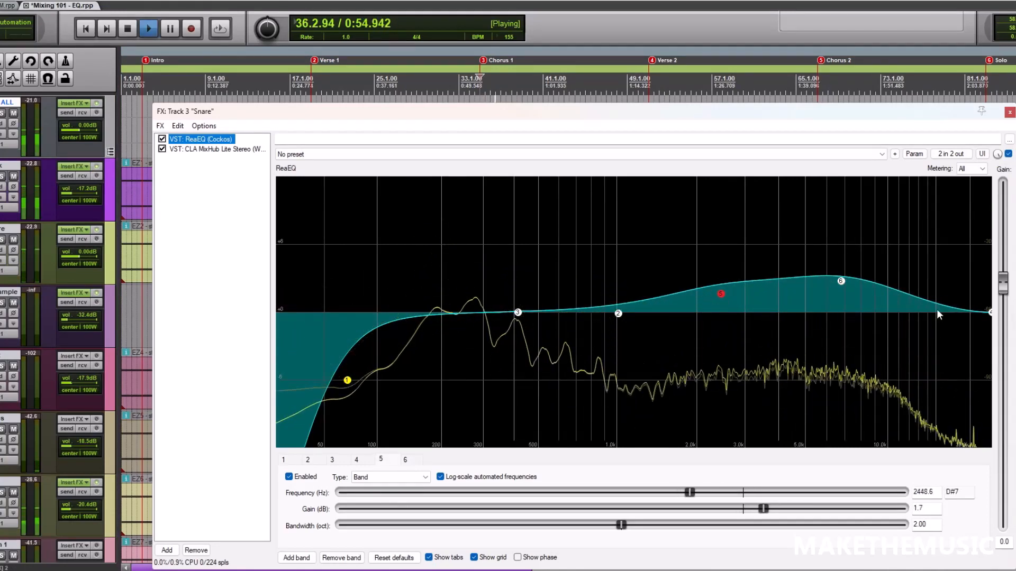
drag(989, 312, 916, 313)
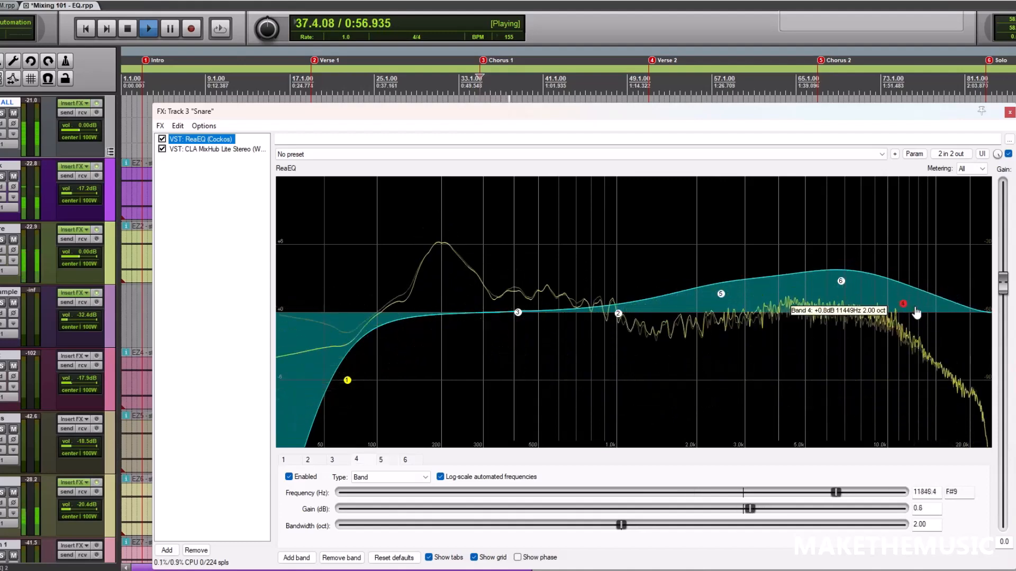
drag(841, 281, 841, 286)
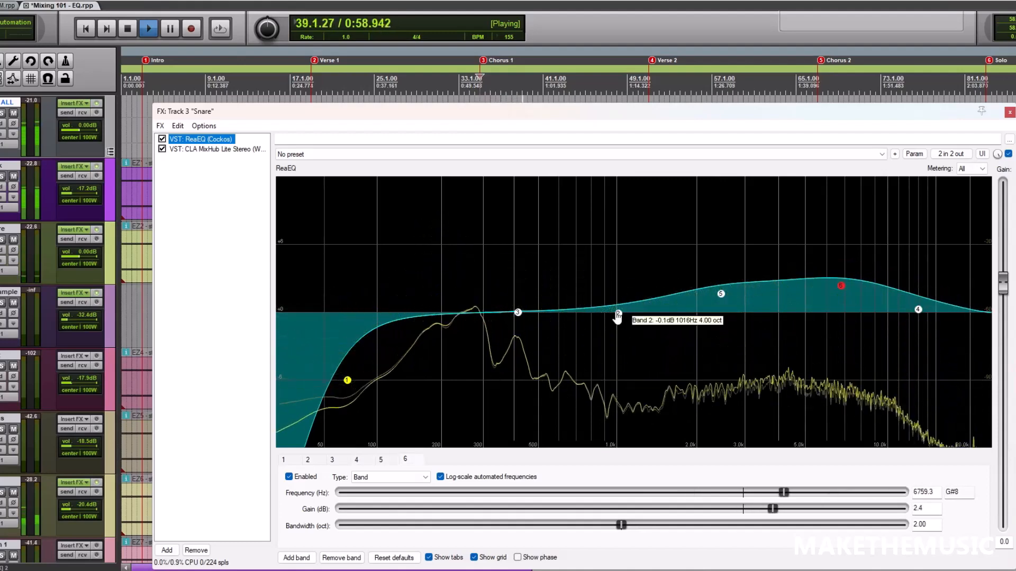
Step: Dip band 2 slightly, add band 7 as an upper-mid boost and raise band 6 to 3.4 dB at about 7029 Hz
mouse_move(617, 314)
mouse_down()
mouse_move(622, 295)
mouse_move(620, 322)
mouse_up()
double_click(693, 316)
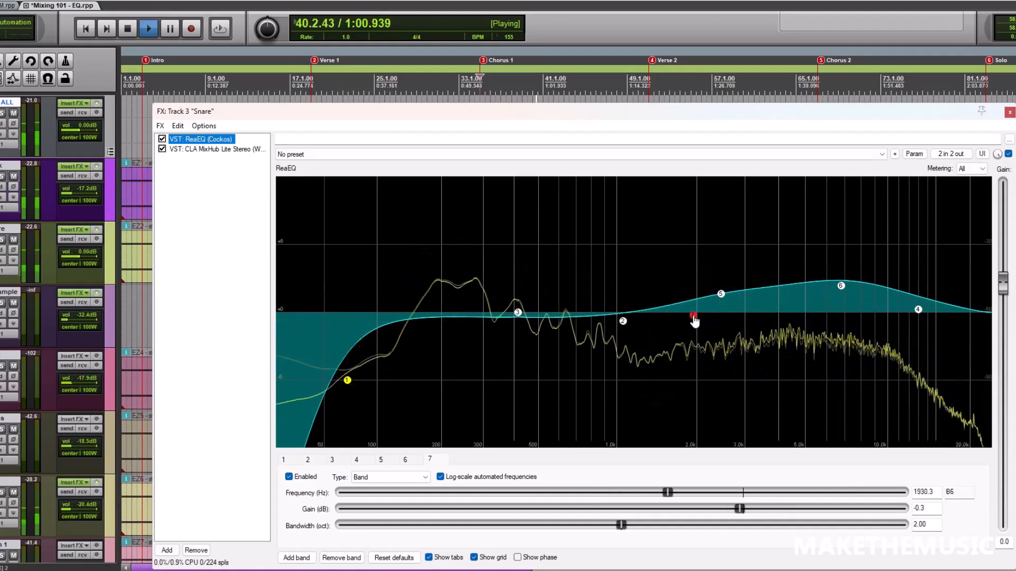
drag(695, 319, 845, 274)
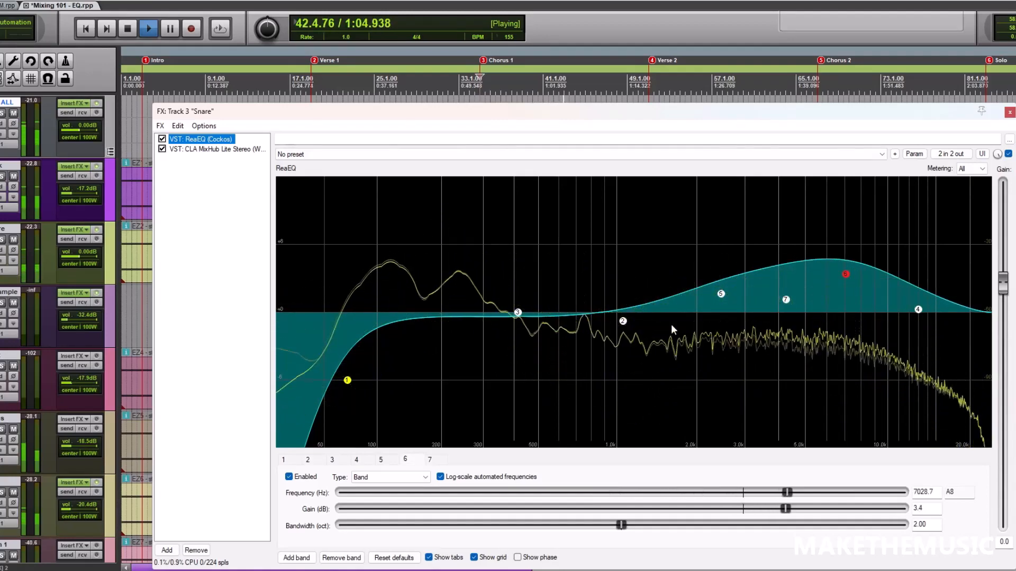
key(space)
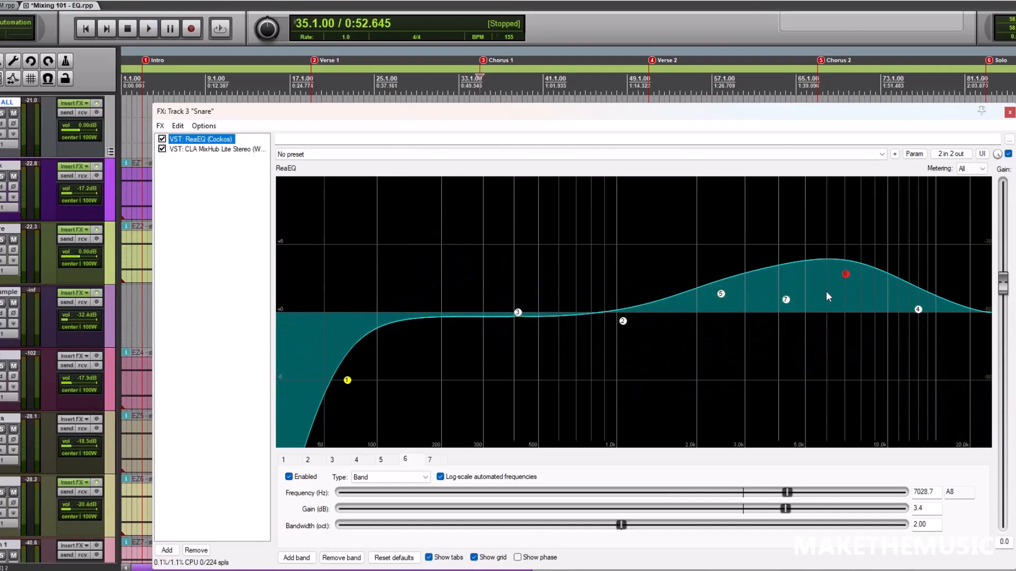
Step: Compare the snare in the mix with ReaEQ bypassed and re-enabled during playback
key(space)
click(163, 140)
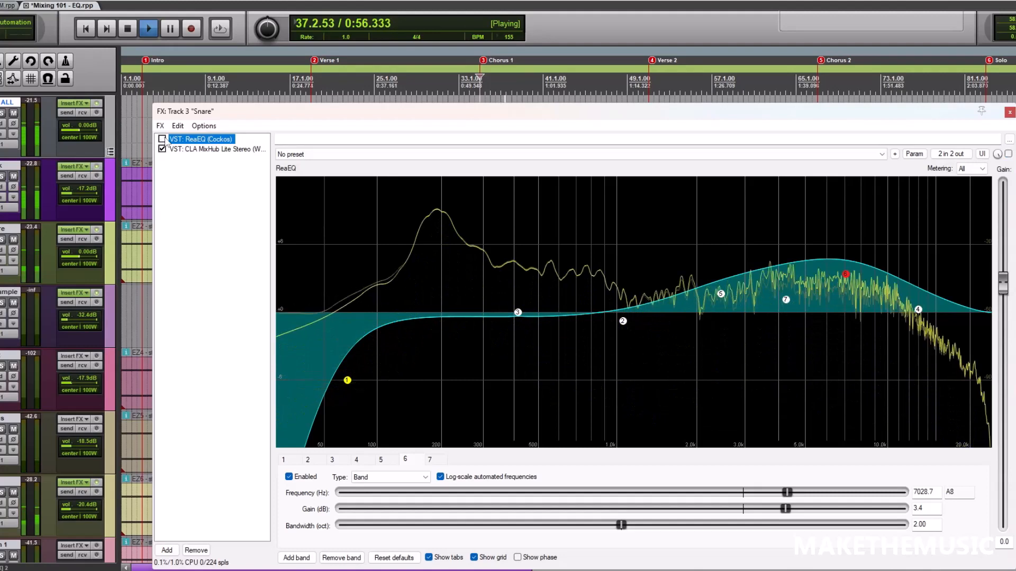
click(162, 139)
key(space)
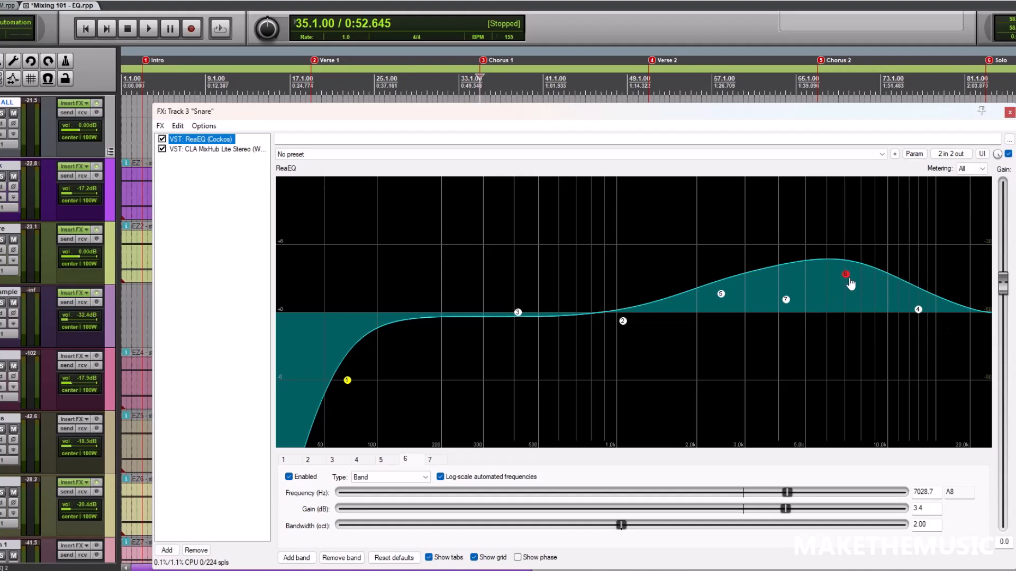
Step: Review the boosted bands 6, 7 and 5 and ReaEQ's overall output gain
drag(850, 284, 846, 282)
click(786, 300)
click(722, 295)
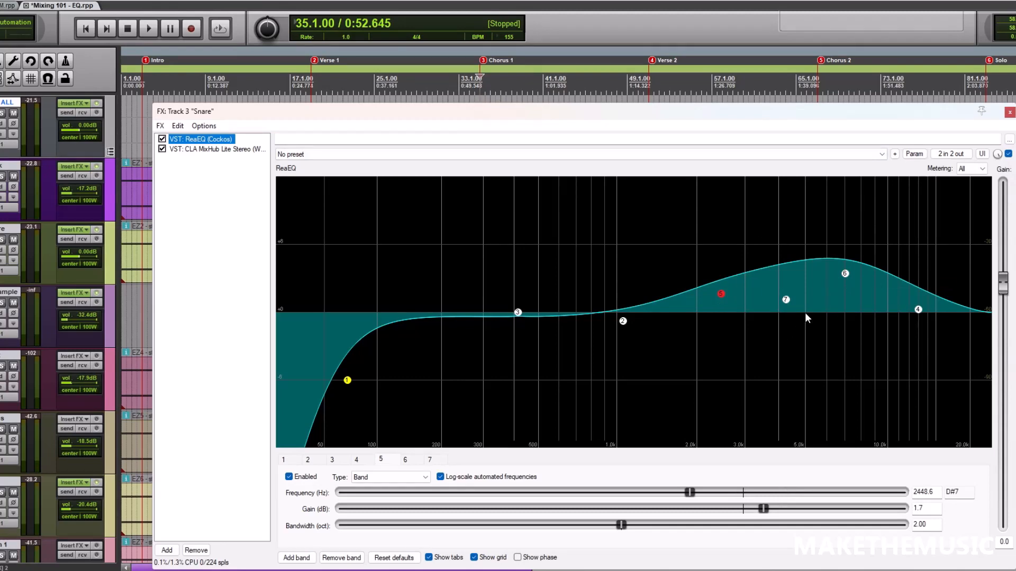
drag(1001, 284, 1003, 287)
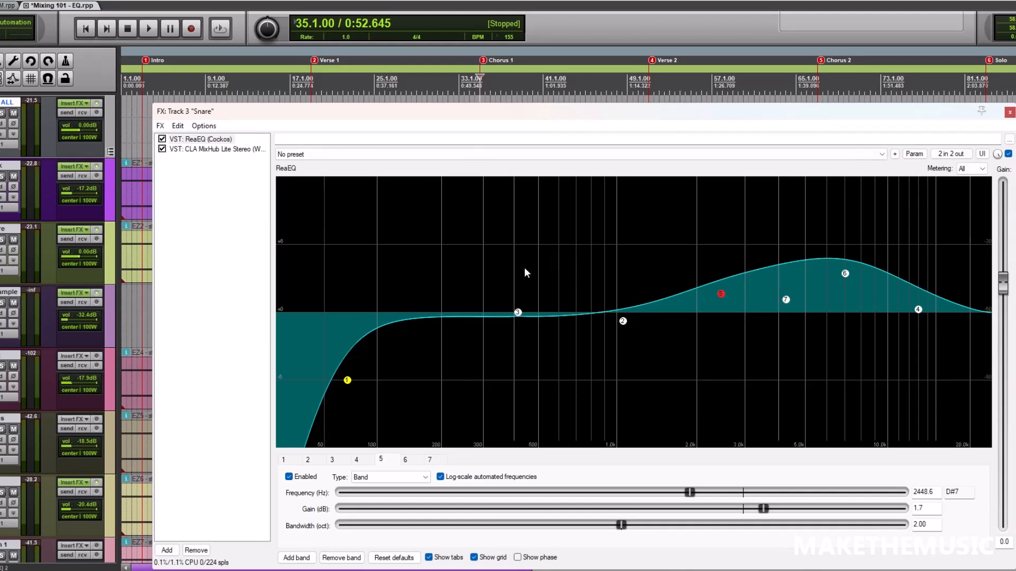
Step: Add band 8, audition it as a boost and set it to a -5.5 dB cut at about 636 Hz with 0.55 oct bandwidth
double_click(542, 316)
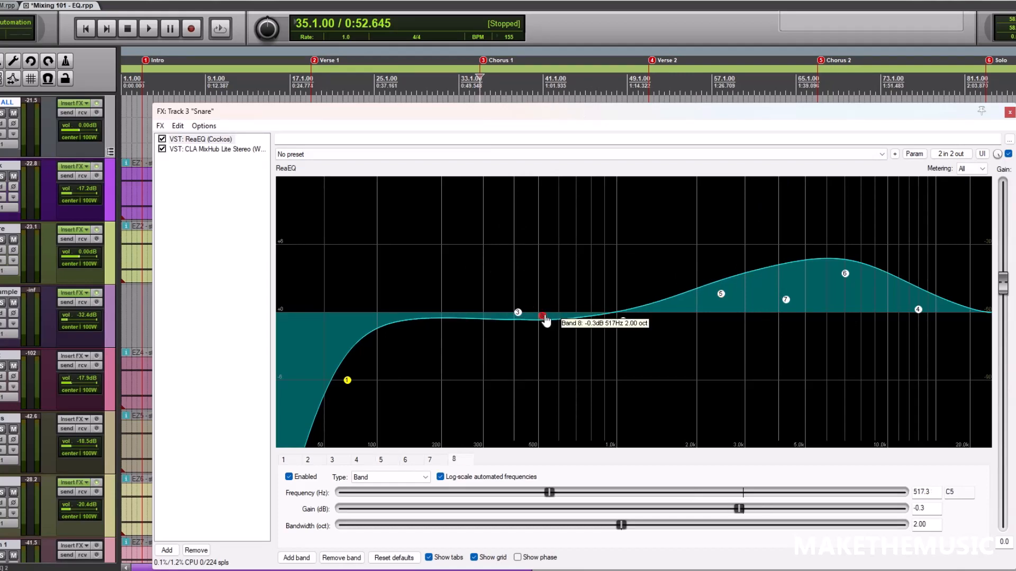
drag(547, 321, 571, 164)
key(space)
drag(902, 509, 681, 477)
drag(424, 525, 417, 525)
key(space)
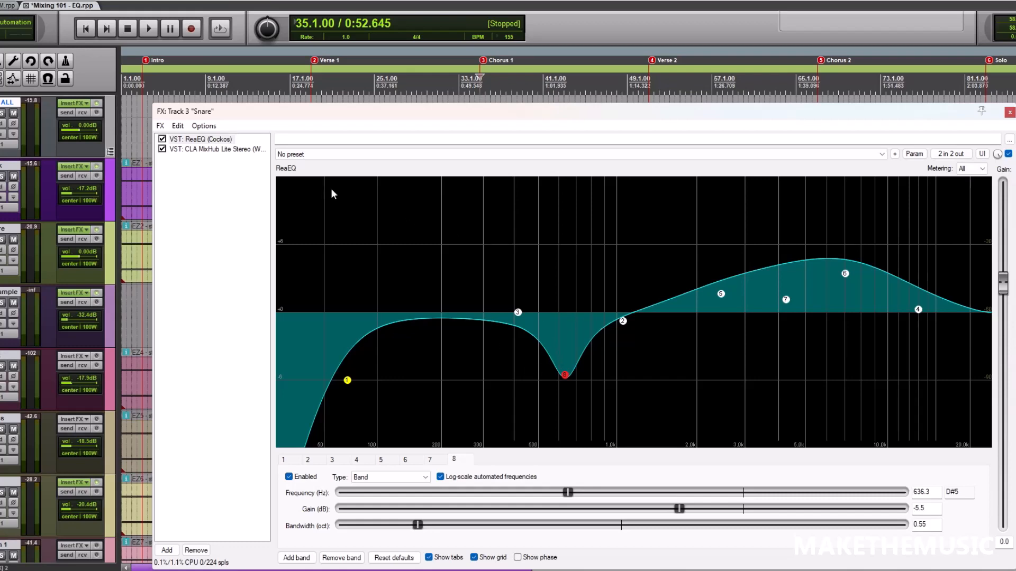
Step: Set the HF gain in the snare's CLA MixHub to 0.8, return to ReaEQ and close the effects window
click(237, 150)
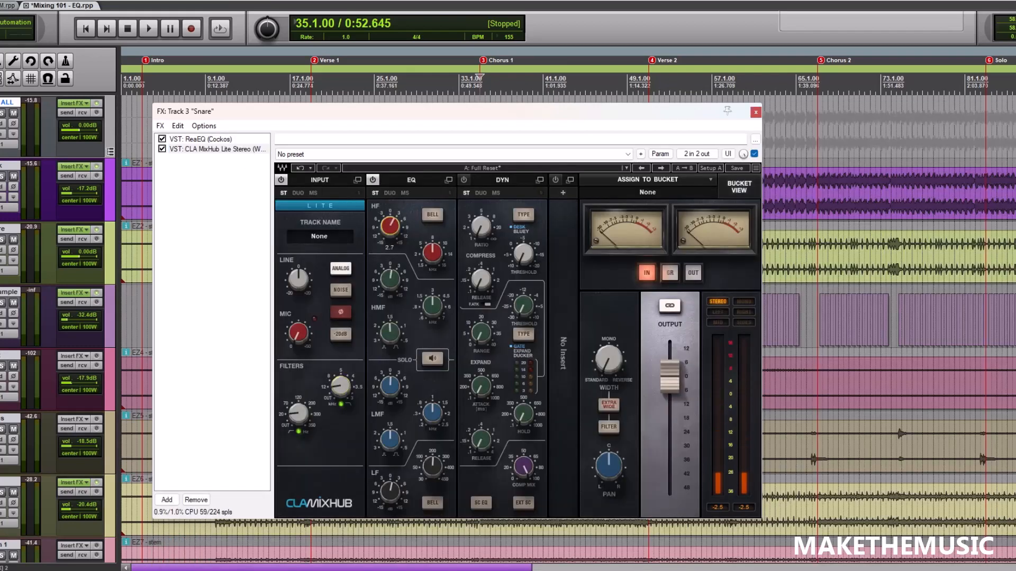
drag(390, 227, 389, 219)
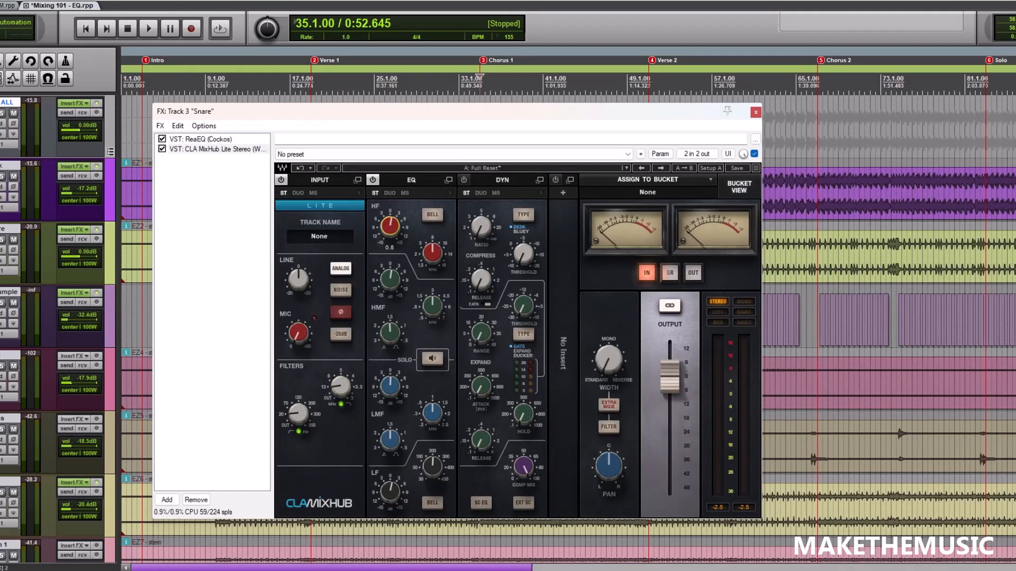
click(204, 140)
click(1009, 114)
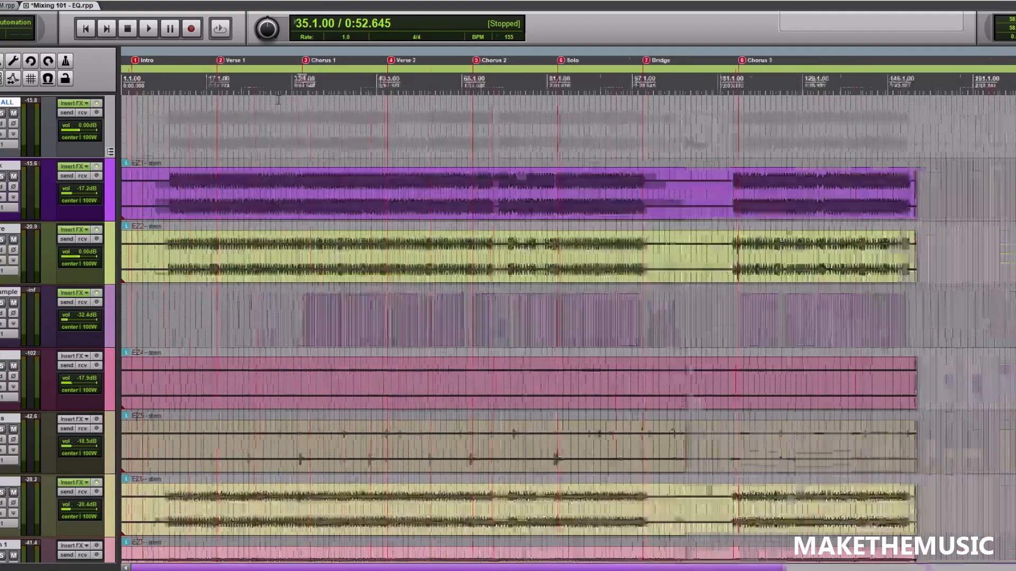
Step: Find the SOLO stem track further down the project and place the edit cursor at the Solo marker
scroll(200, 212, down, 3)
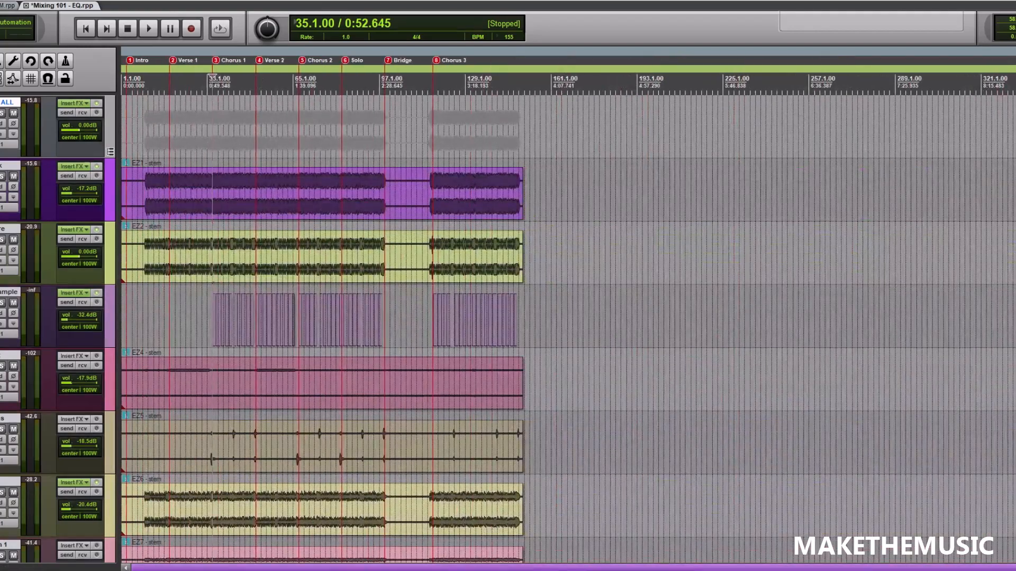
scroll(566, 328, down, 8)
scroll(566, 328, down, 10)
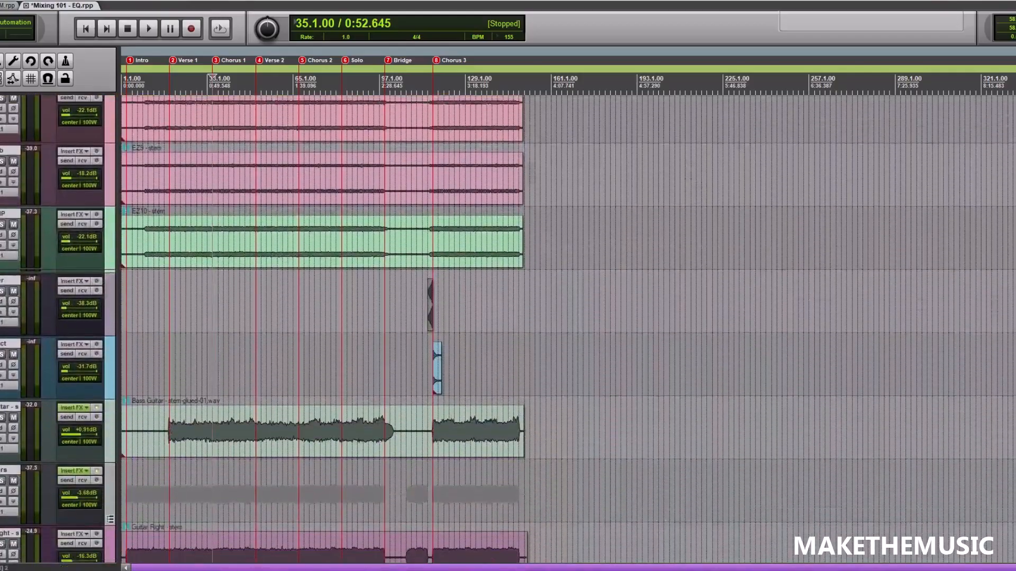
scroll(566, 339, down, 2)
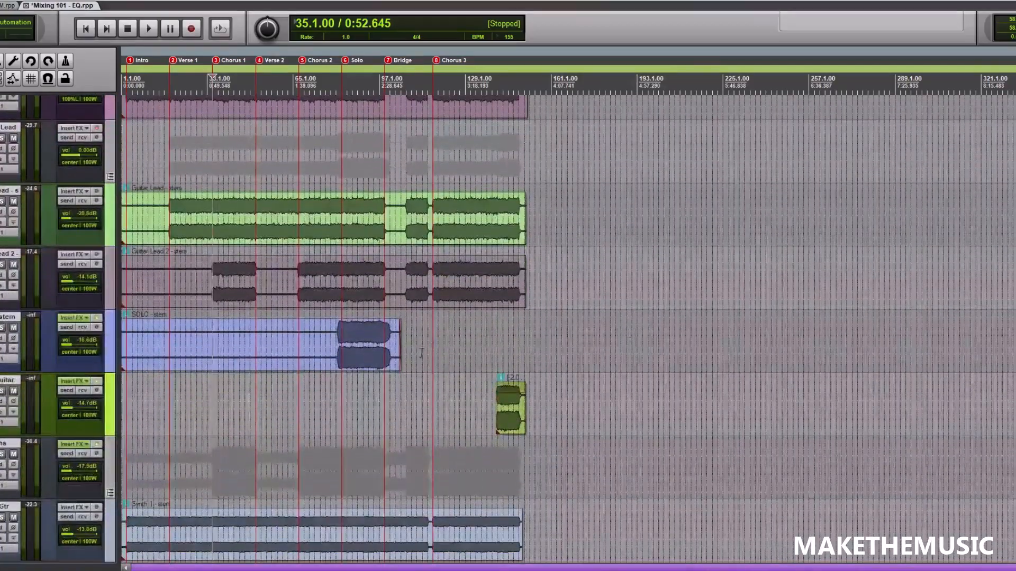
click(343, 382)
scroll(367, 389, up, 5)
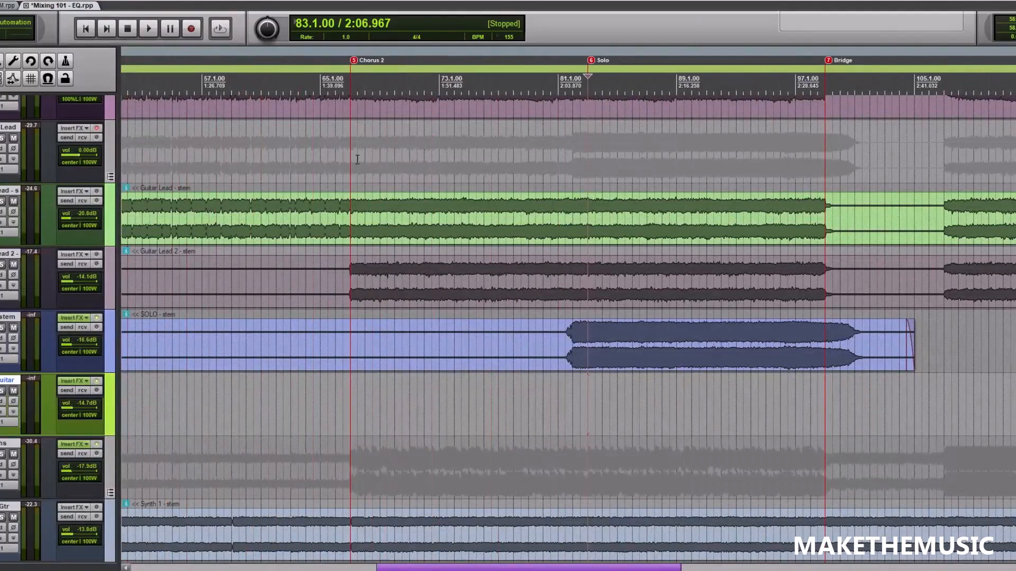
Step: Listen briefly to the soloed SOLO stem, stop playback and switch the solo to the Lead folder track
key(space)
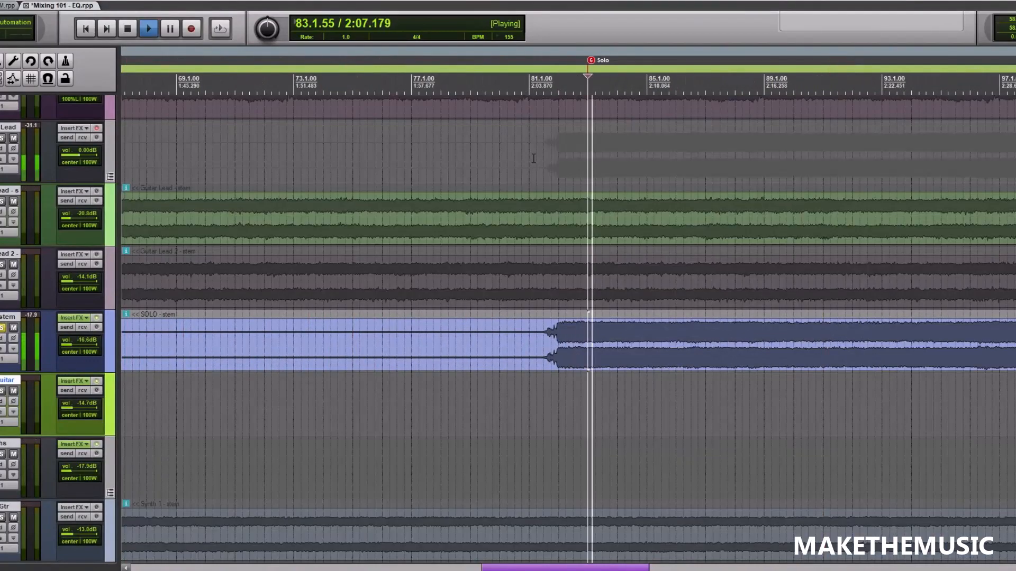
scroll(534, 158, down, 3)
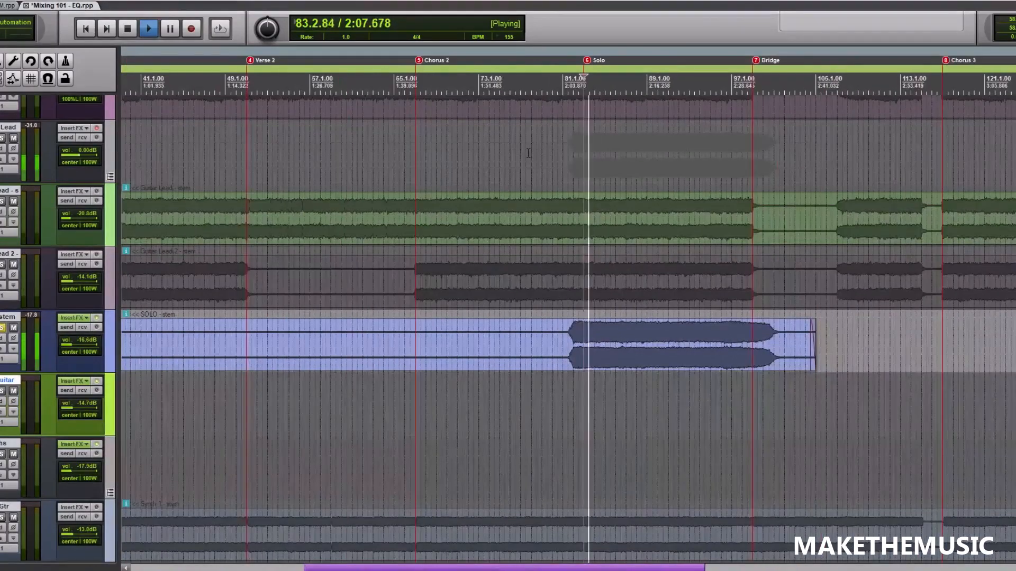
scroll(521, 155, down, 1)
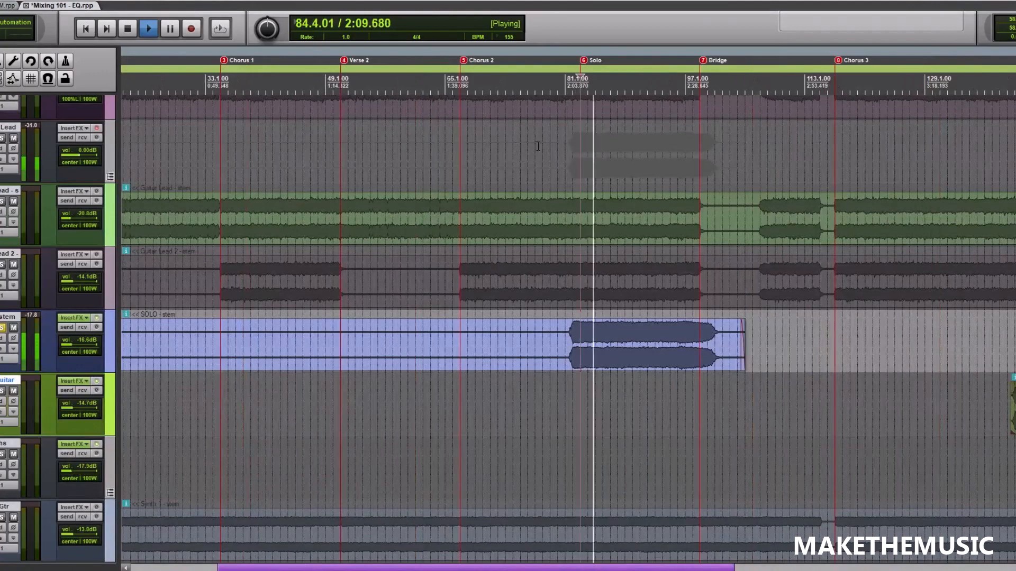
key(space)
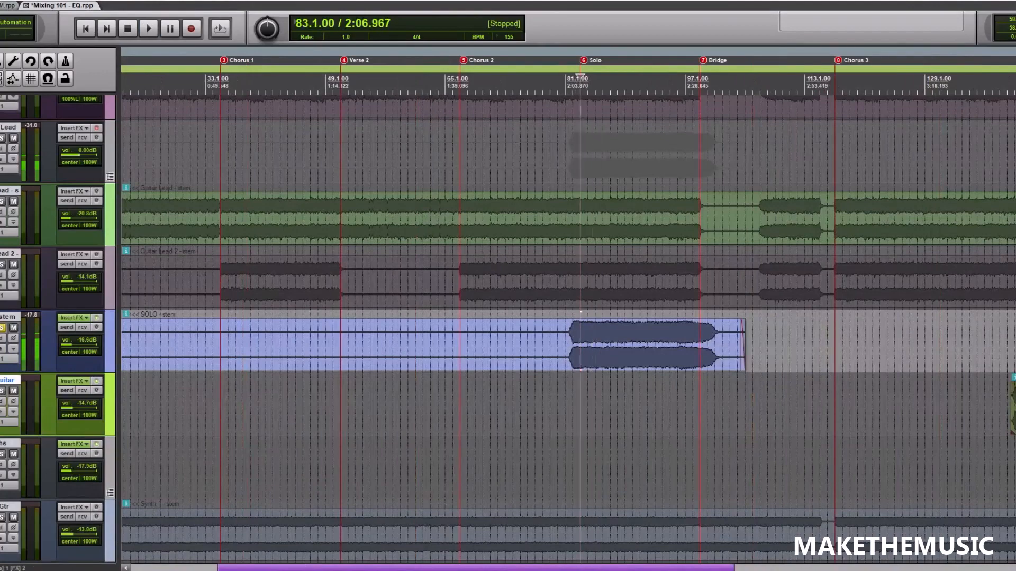
click(3, 328)
click(2, 138)
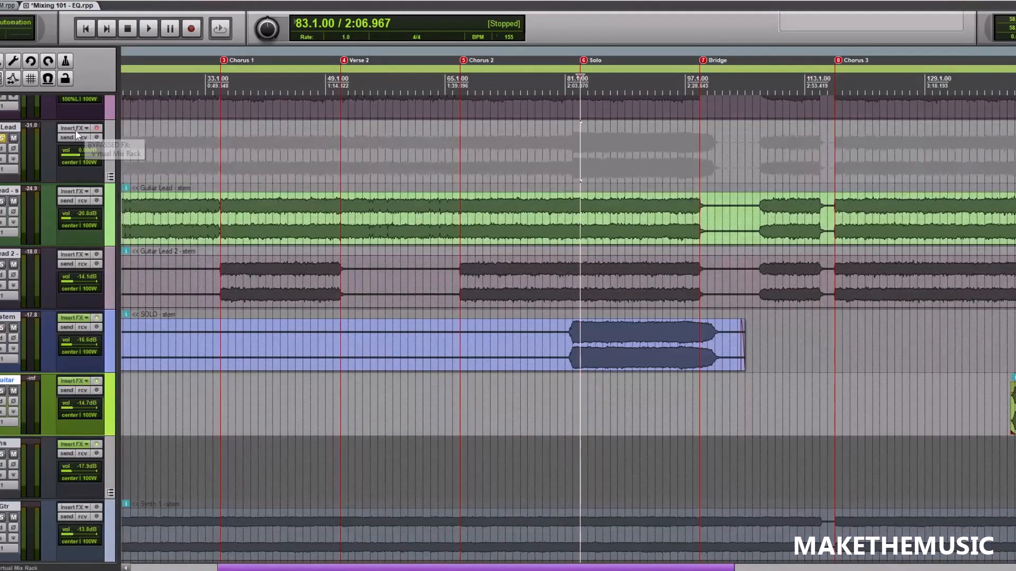
Step: Open ReaEQ on the SOLO stem in an enlarged window and change band 1 to a high pass during playback
click(69, 320)
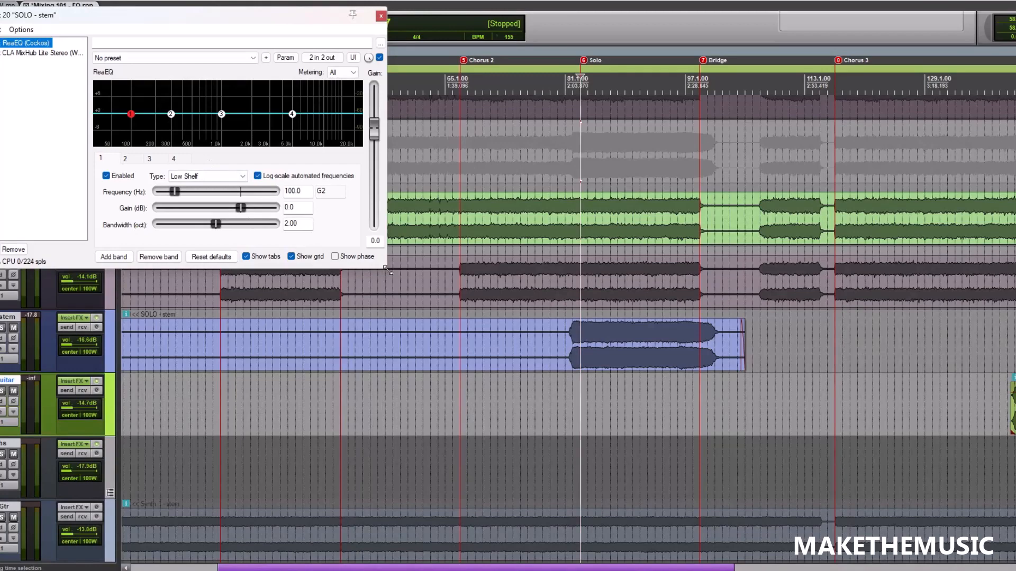
drag(387, 270, 714, 387)
drag(595, 14, 589, 62)
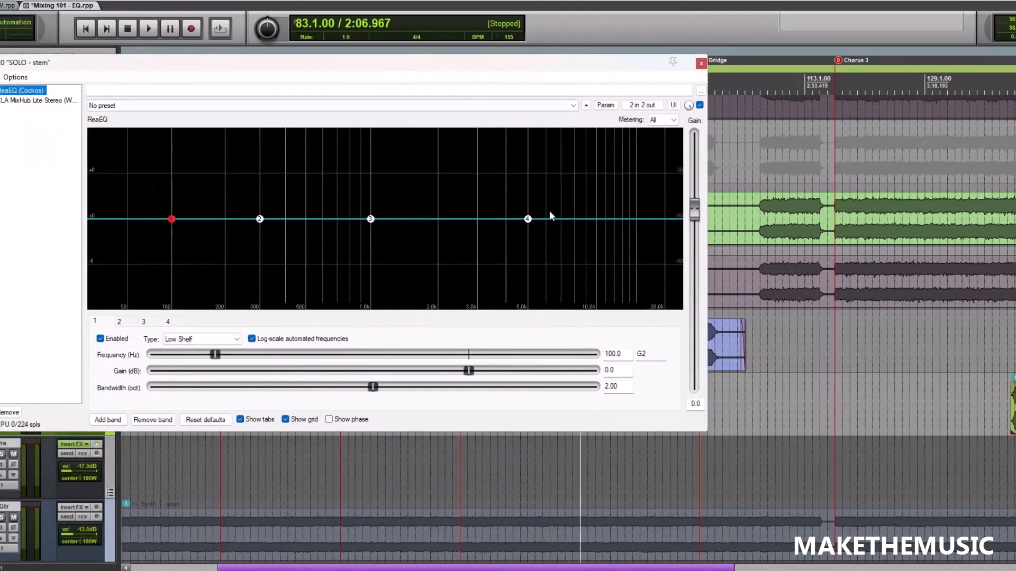
key(space)
right_click(172, 218)
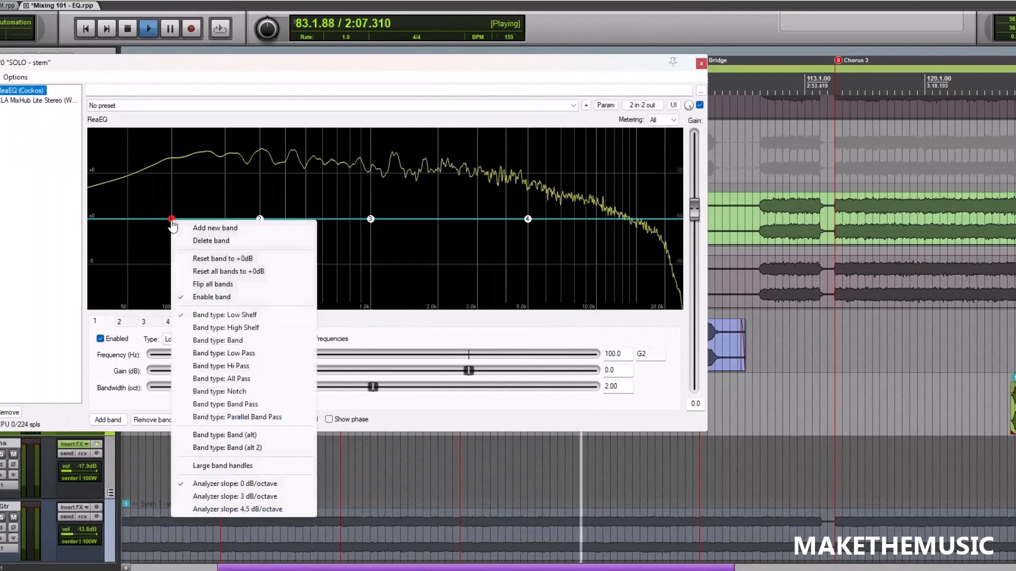
click(228, 366)
Step: Audition band 2 as a boost at about 445 Hz, narrow it to 0.27 oct and set it to a -6.6 dB cut
drag(259, 219, 292, 100)
key(space)
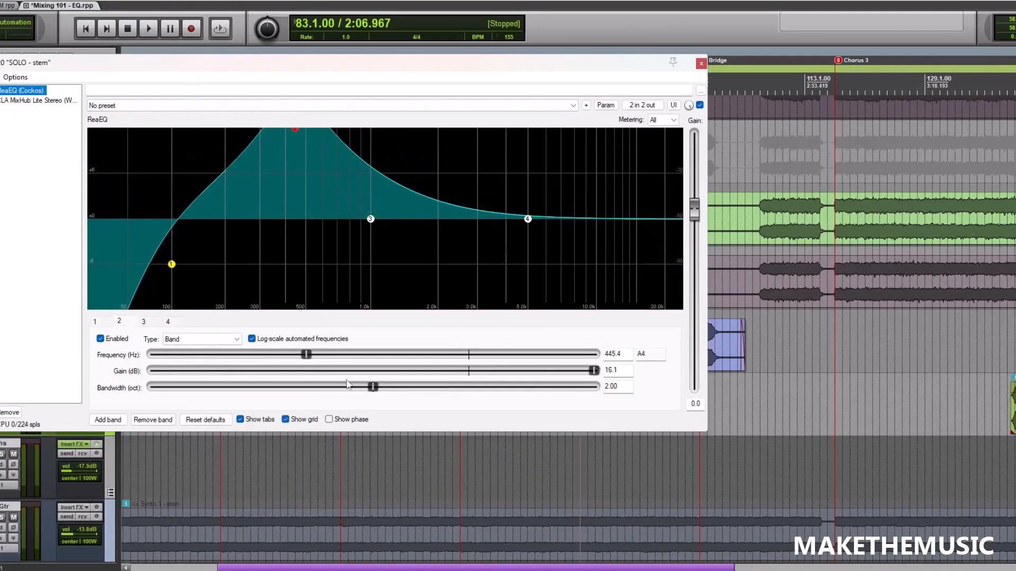
drag(373, 387, 180, 382)
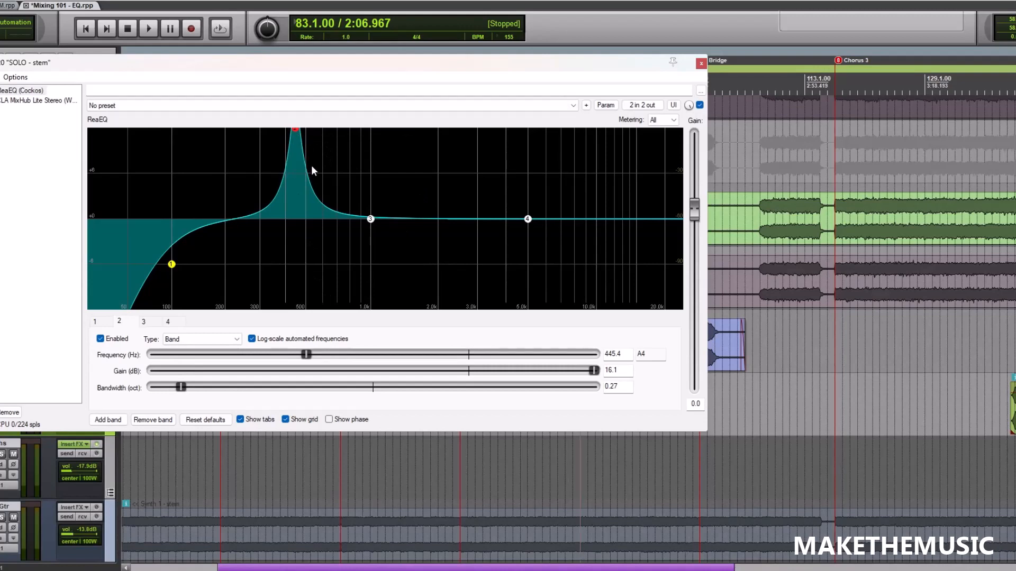
key(space)
key(space)
drag(600, 375, 415, 372)
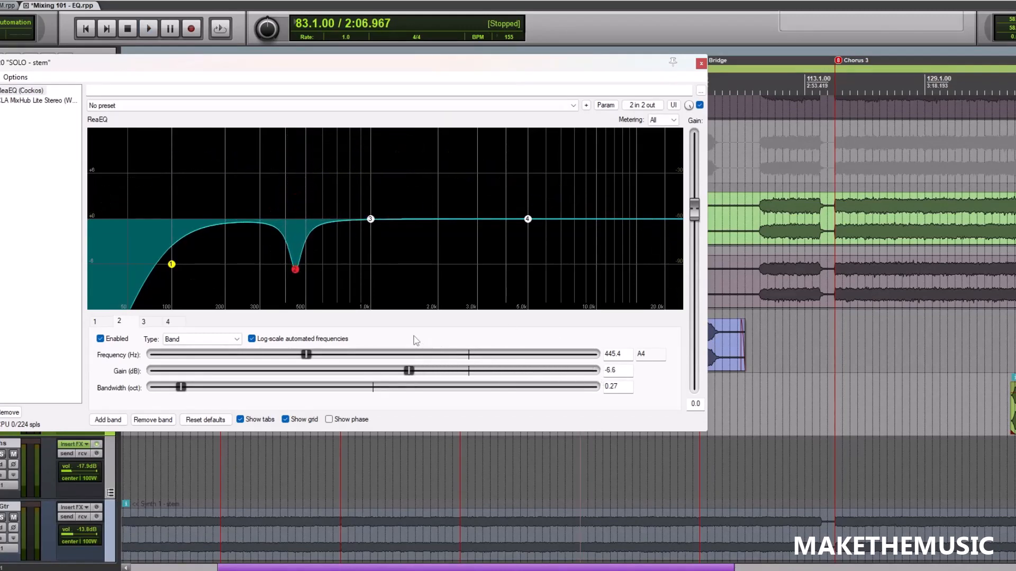
Step: During playback, add upper-mid band 5, raise high shelf band 4 to 3.1 dB at about 6035 Hz, and add band 6 at 0.8 dB near 3363 Hz
drag(537, 70, 644, 80)
key(space)
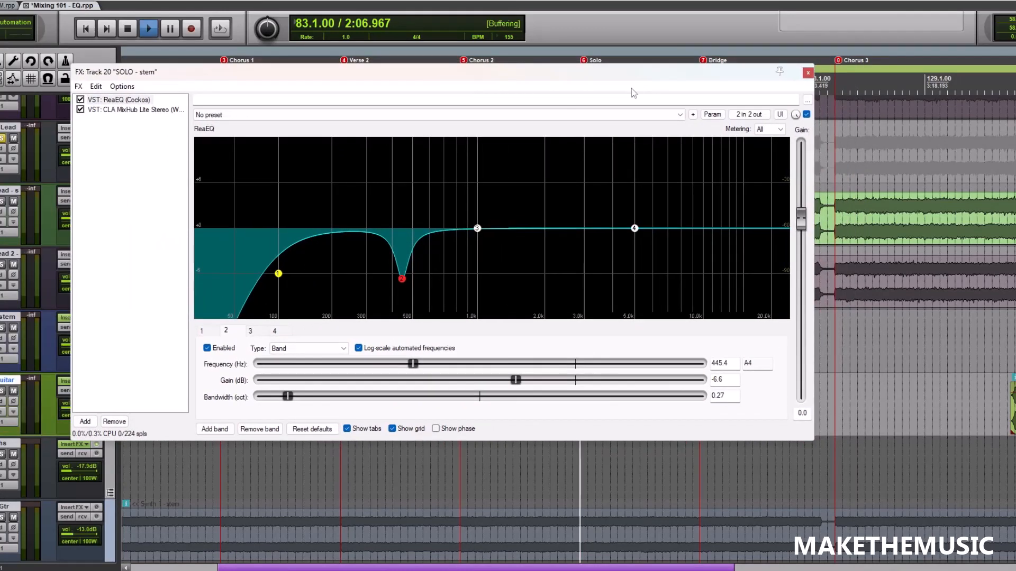
double_click(593, 226)
drag(594, 224, 651, 206)
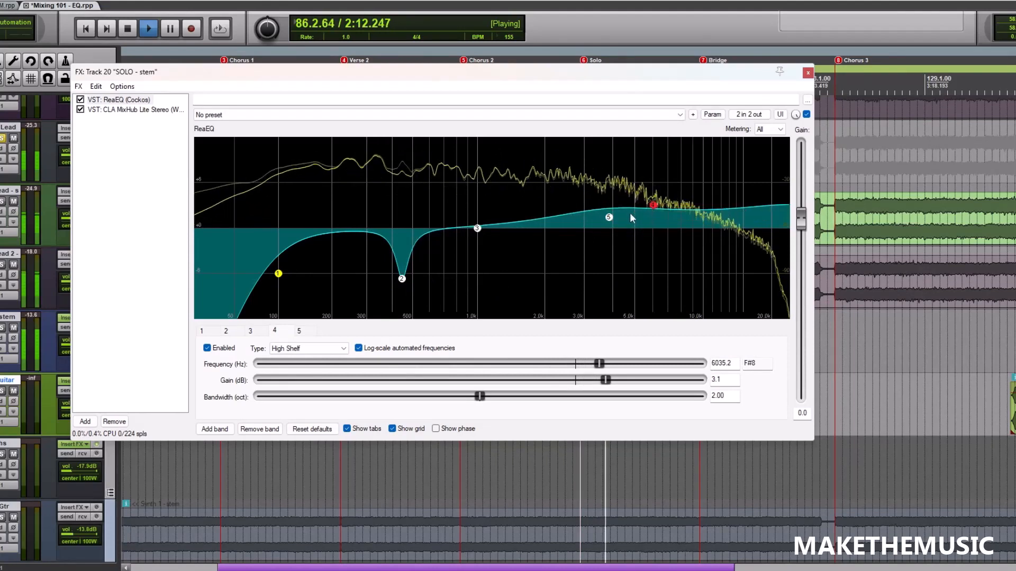
double_click(510, 224)
drag(511, 225, 595, 222)
Step: Unsolo the Lead folder to hear the equalized solo guitar in the full mix, and stop playback
click(3, 138)
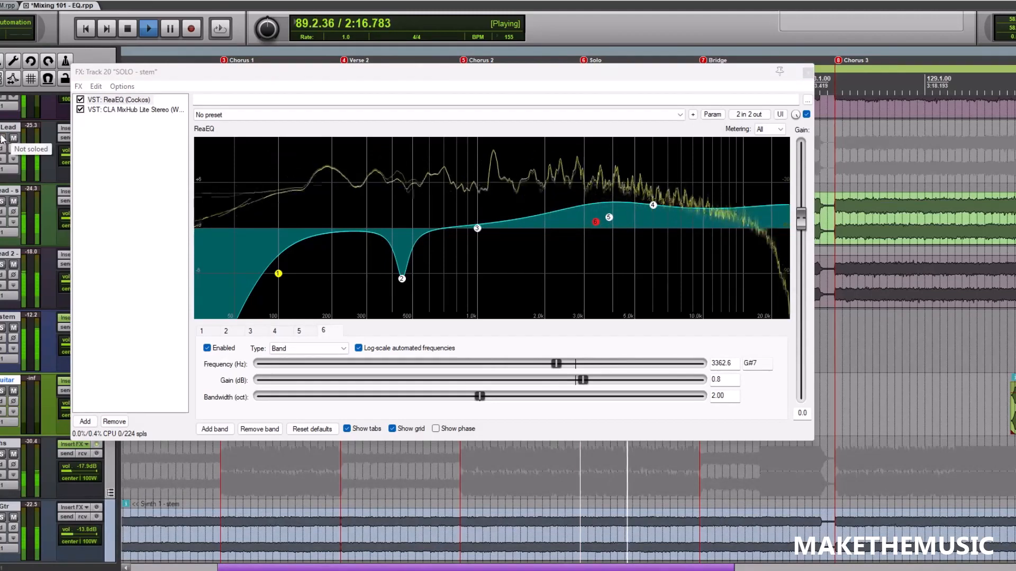
click(3, 138)
key(space)
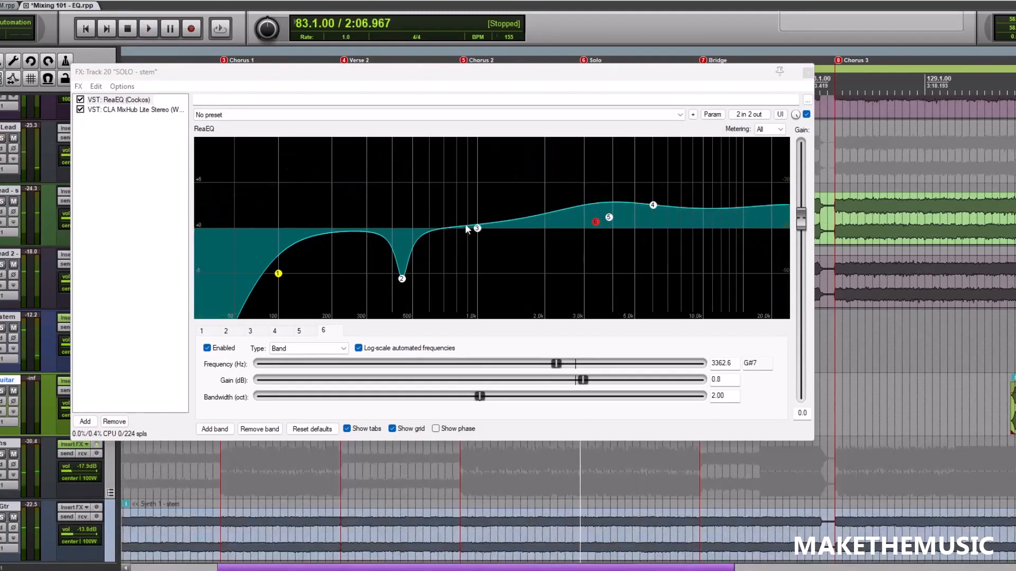
Step: Add band 7 as a low pass on the SOLO stem with its cutoff at about 10274 Hz
double_click(744, 224)
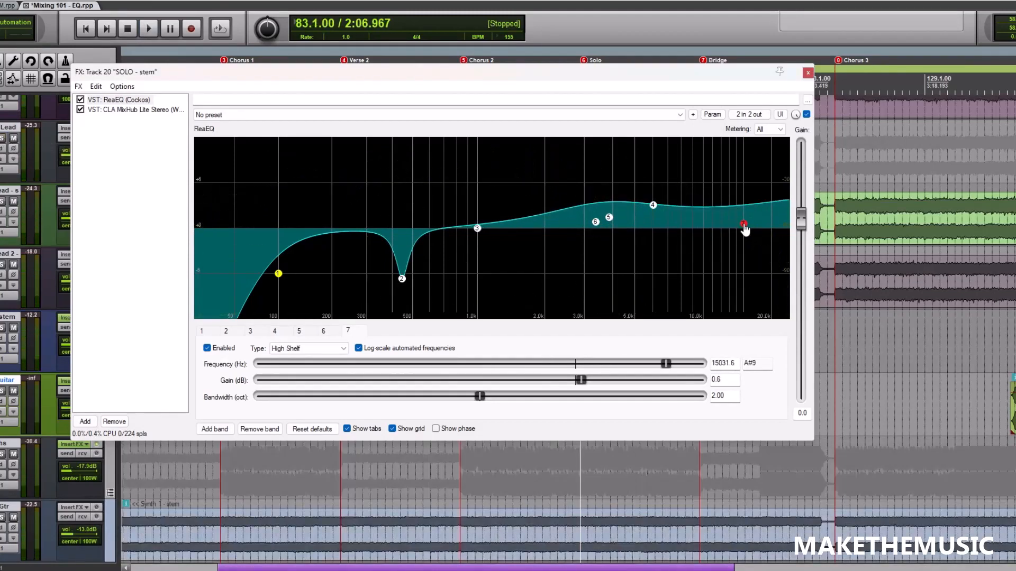
right_click(744, 225)
click(799, 356)
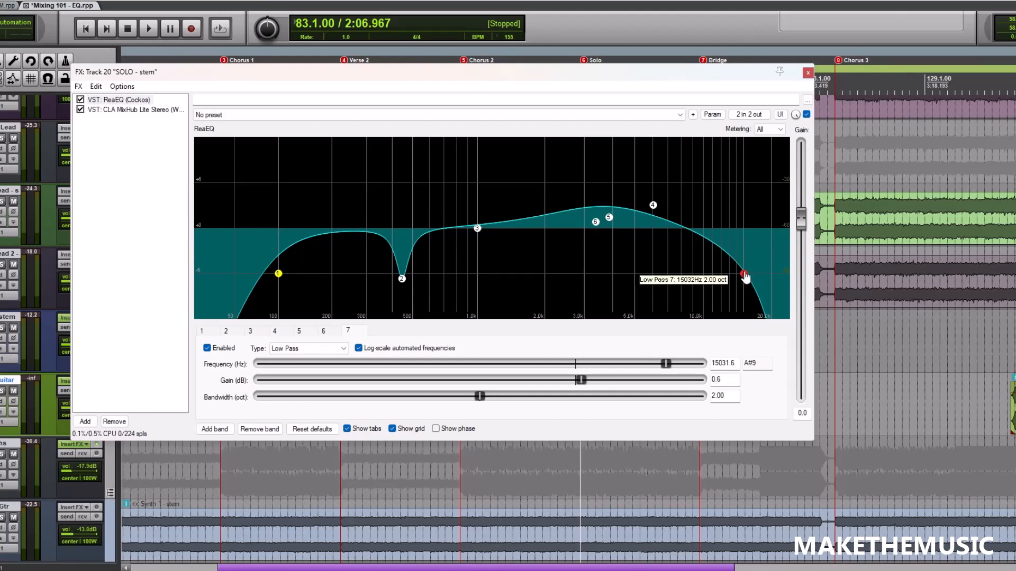
drag(742, 279, 707, 280)
Step: Compare the solo guitar in the mix with ReaEQ bypassed and re-enabled, and close the effects window
key(space)
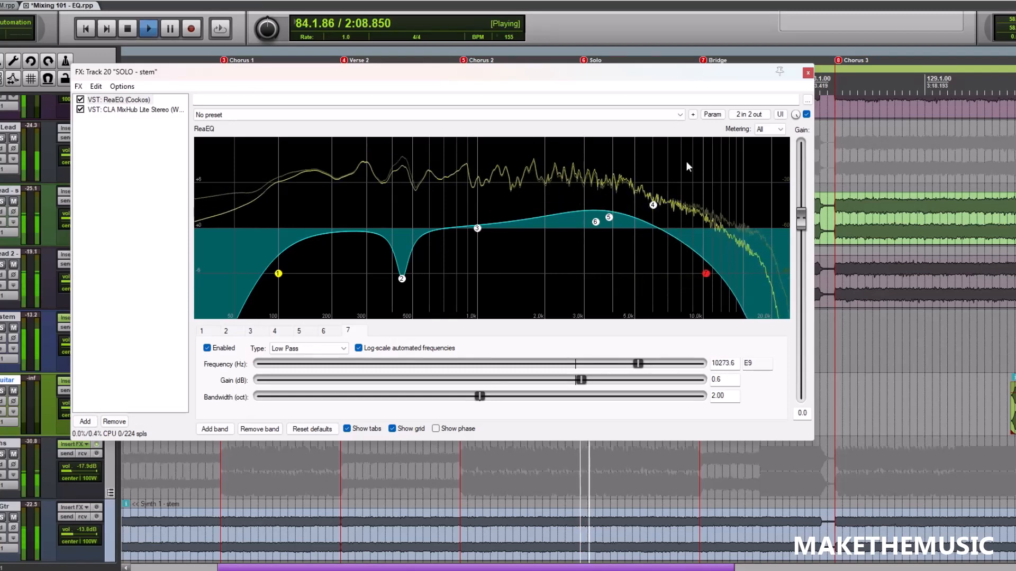
click(81, 99)
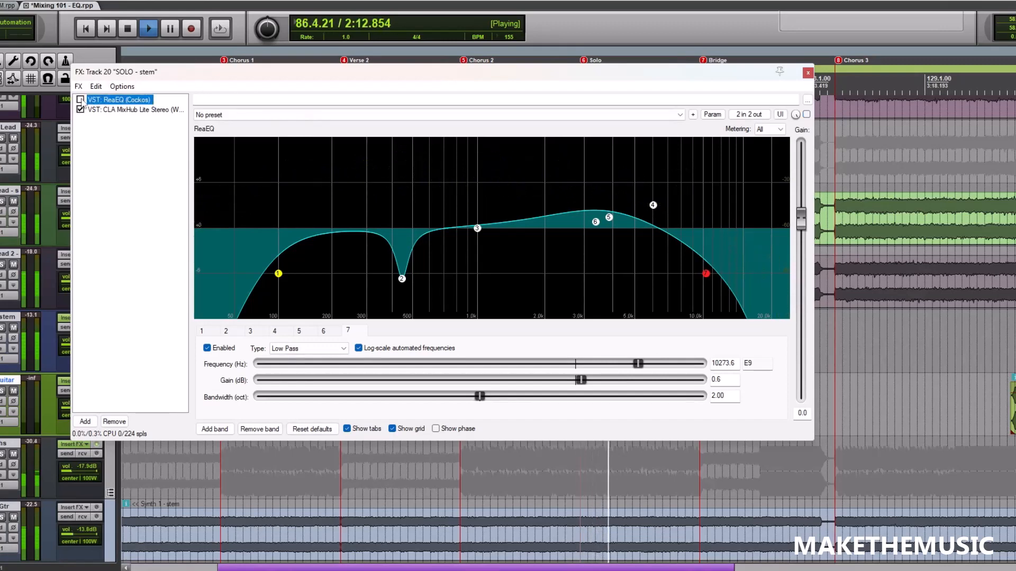
click(80, 100)
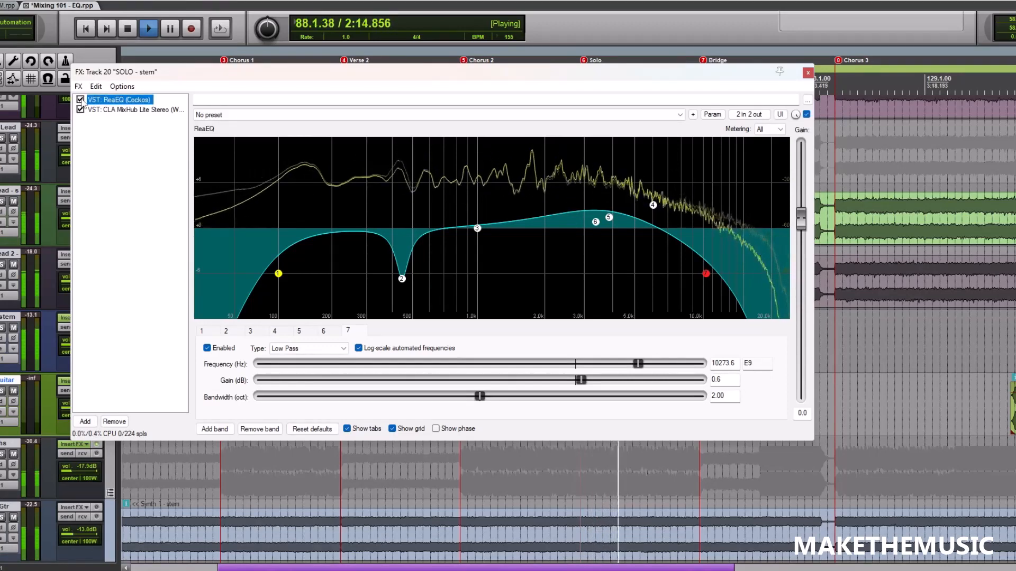
key(space)
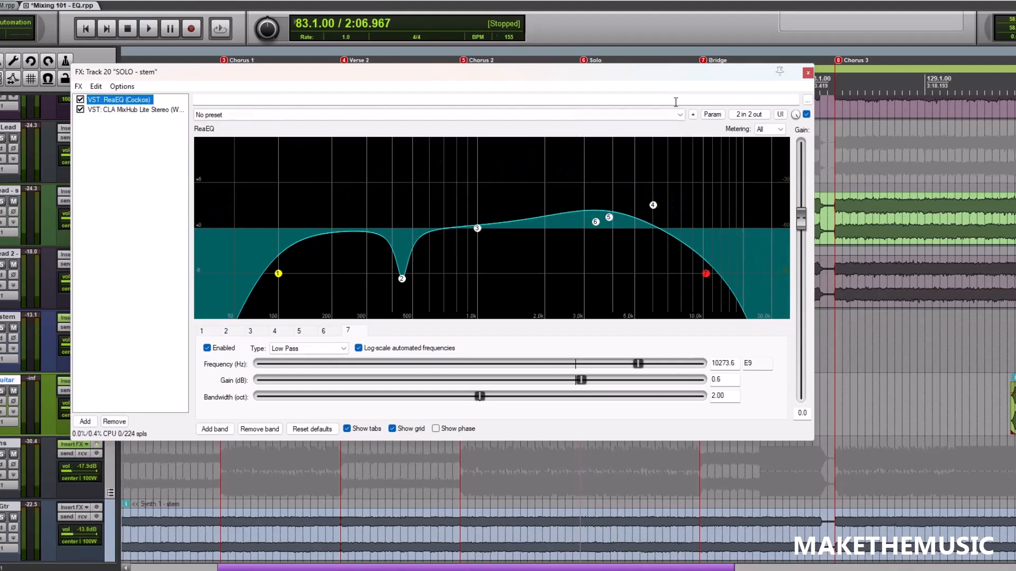
click(808, 73)
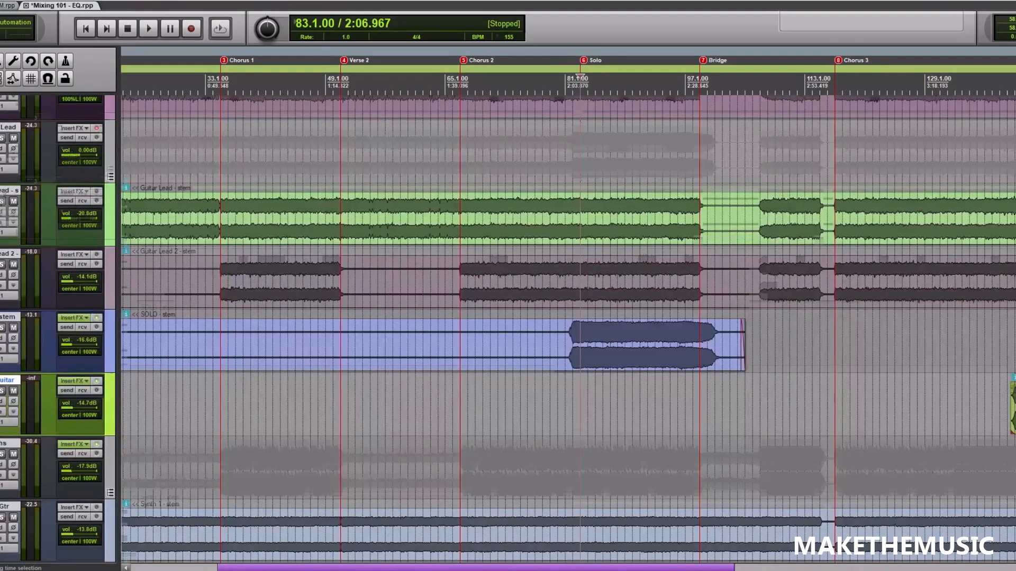
Step: Solo the Synths folder track and play a short part of it from the Solo marker
scroll(579, 106, down, 5)
scroll(3, 114, down, 1)
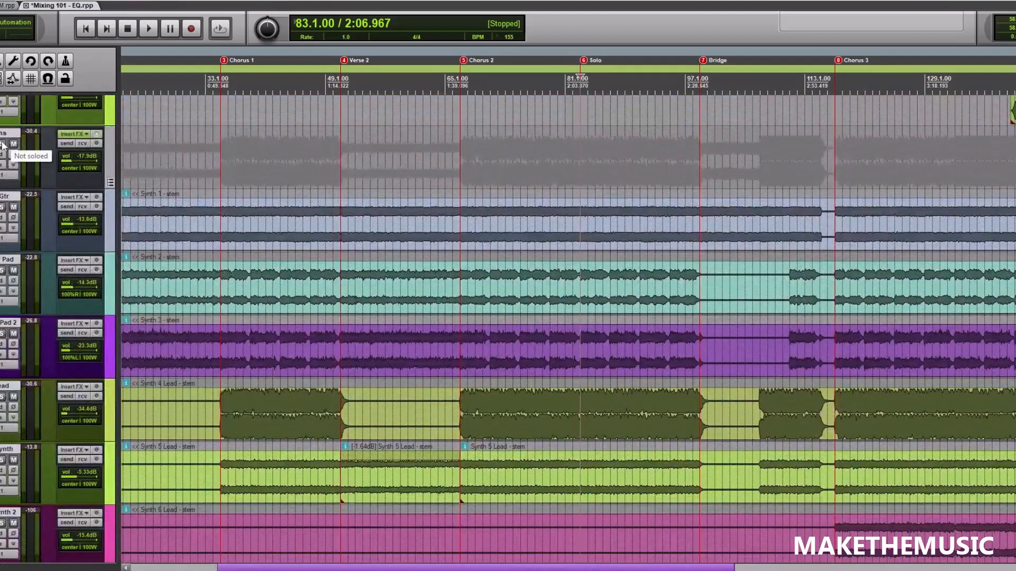
click(3, 144)
key(minus)
key(space)
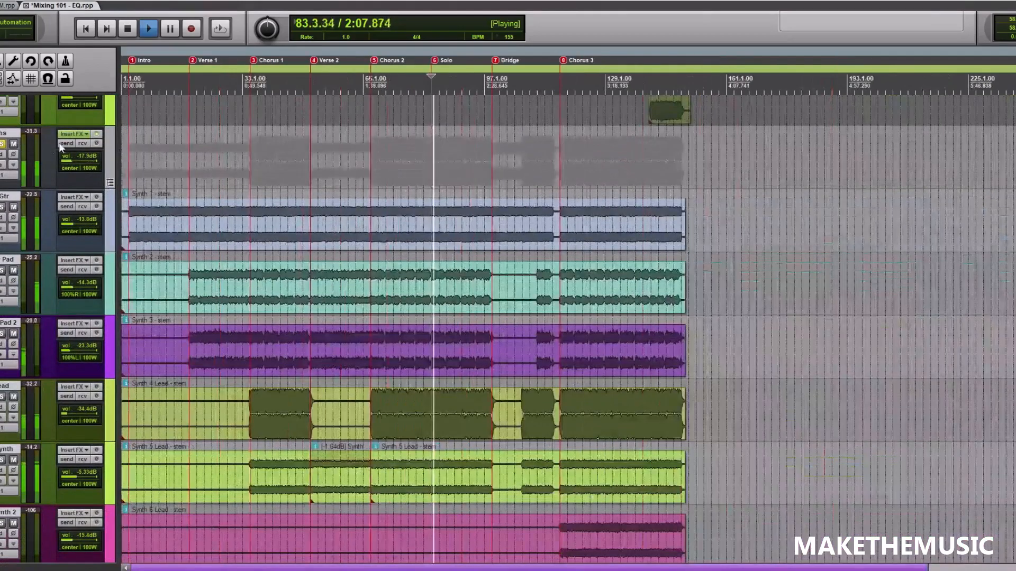
key(space)
Step: Open ReaEQ on the Synths folder, change band 1 to a high pass and start playback
click(71, 134)
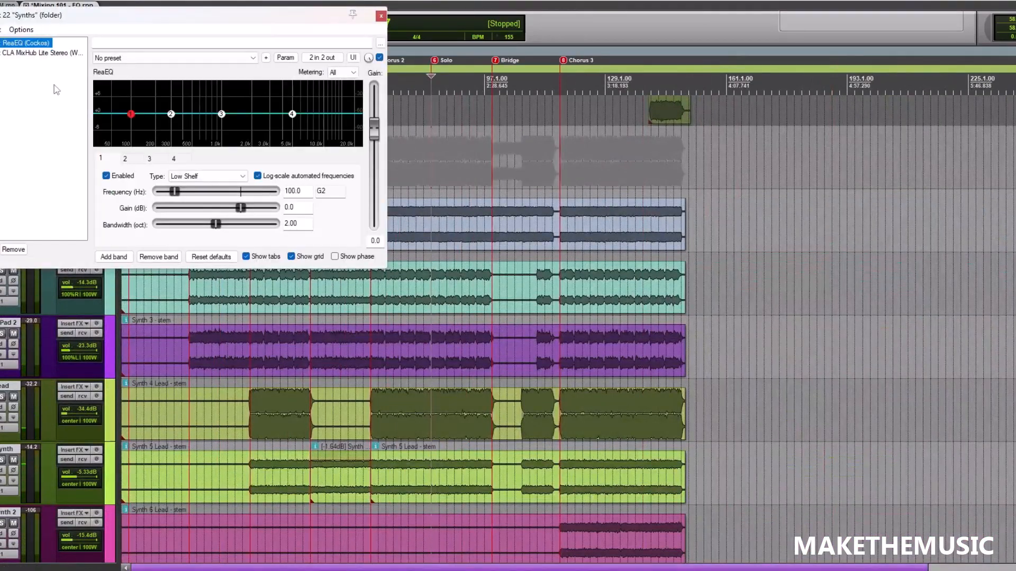
right_click(128, 116)
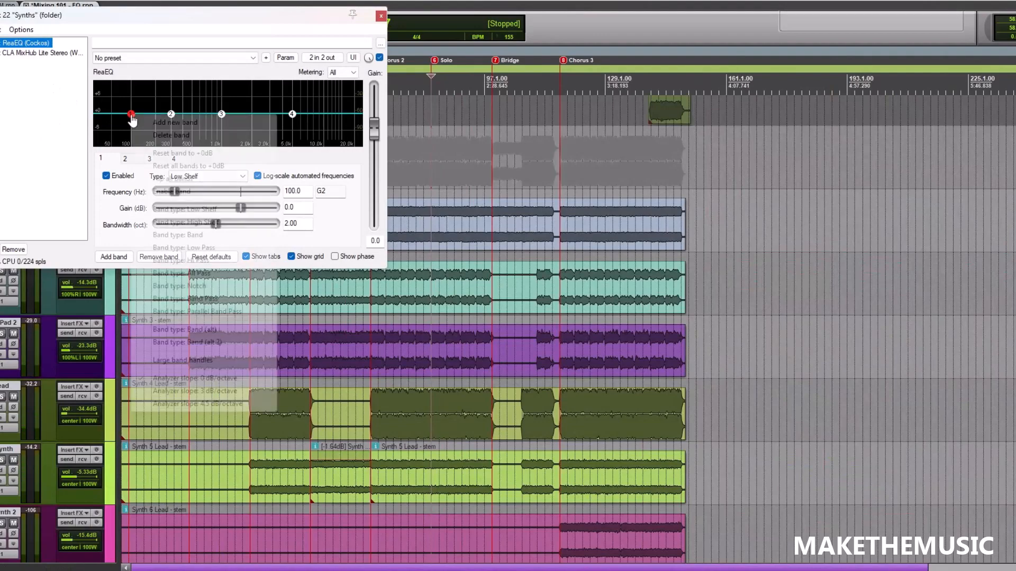
click(200, 262)
key(space)
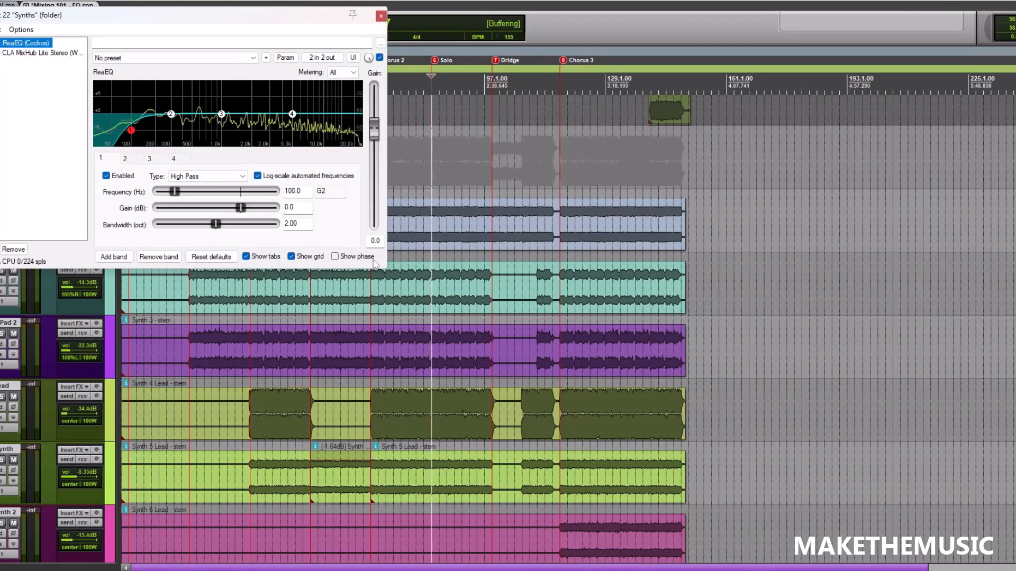
Step: Enlarge the ReaEQ window, raise high band 4 and cut band 2 to -5.6 dB at about 351 Hz on the Synths folder
drag(386, 269, 716, 411)
drag(535, 187, 528, 137)
drag(266, 187, 282, 240)
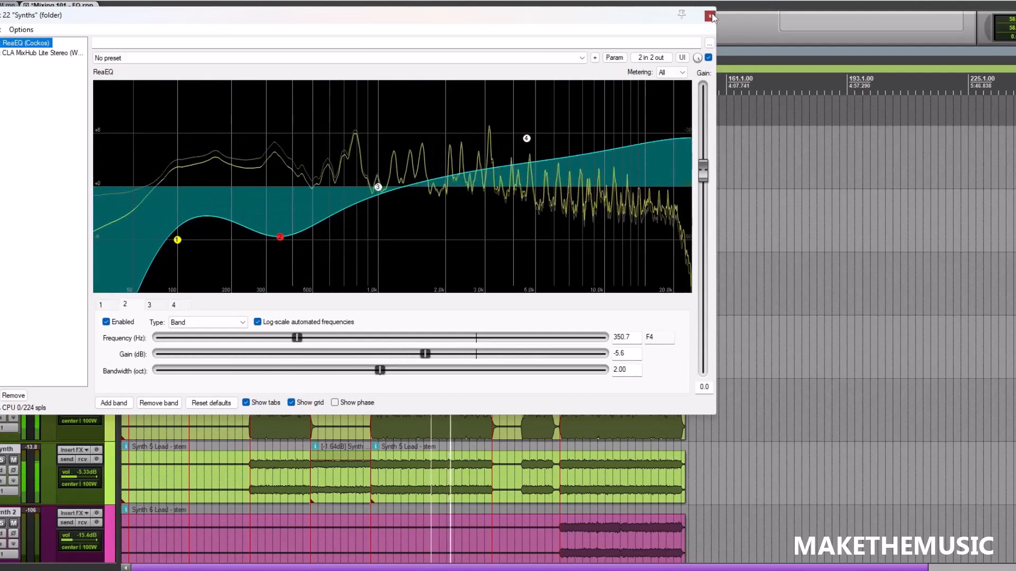
Step: Close the Synths folder's effects window and stop playback
click(710, 16)
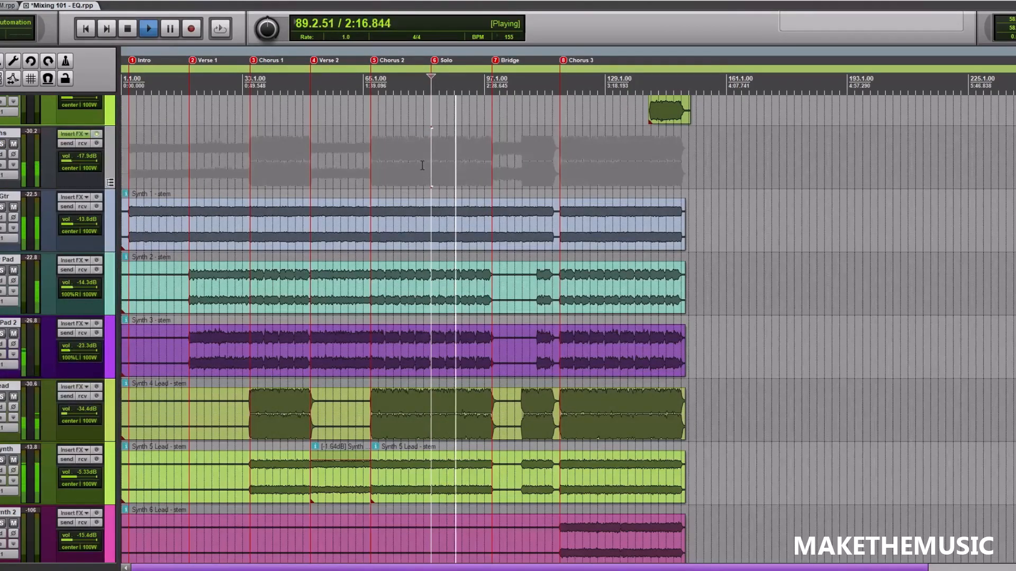
key(space)
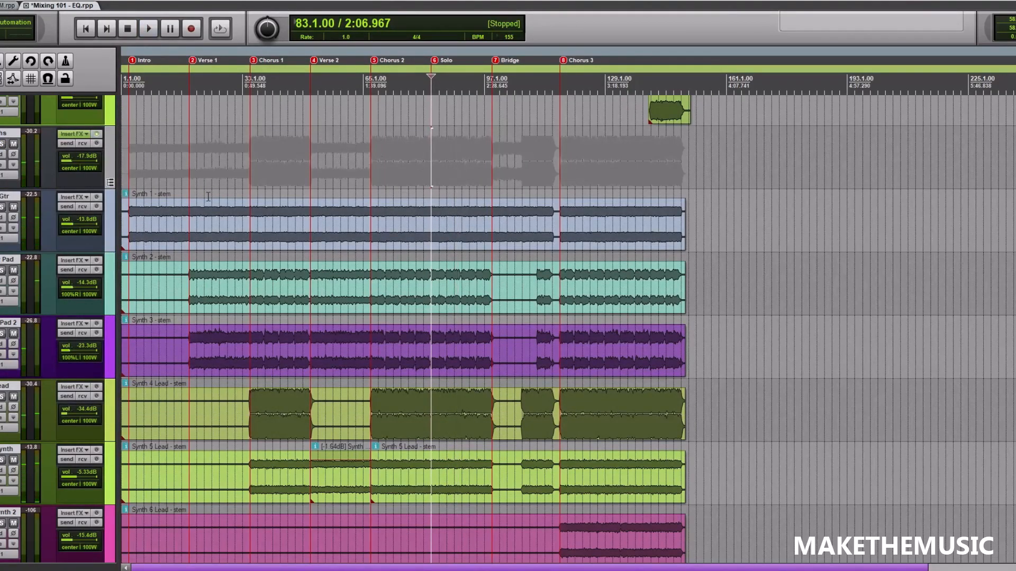
Step: Solo the Bass Guitar track to inspect Virtual Mix Rack in its effects chain, closing the effects window and unsoloing the track when done
scroll(476, 235, up, 3)
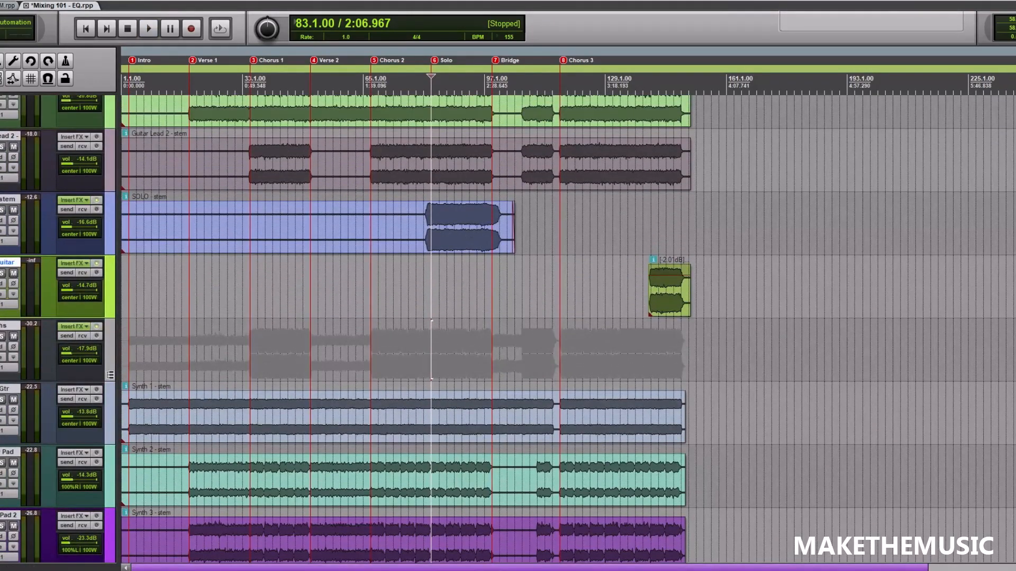
scroll(566, 328, up, 4)
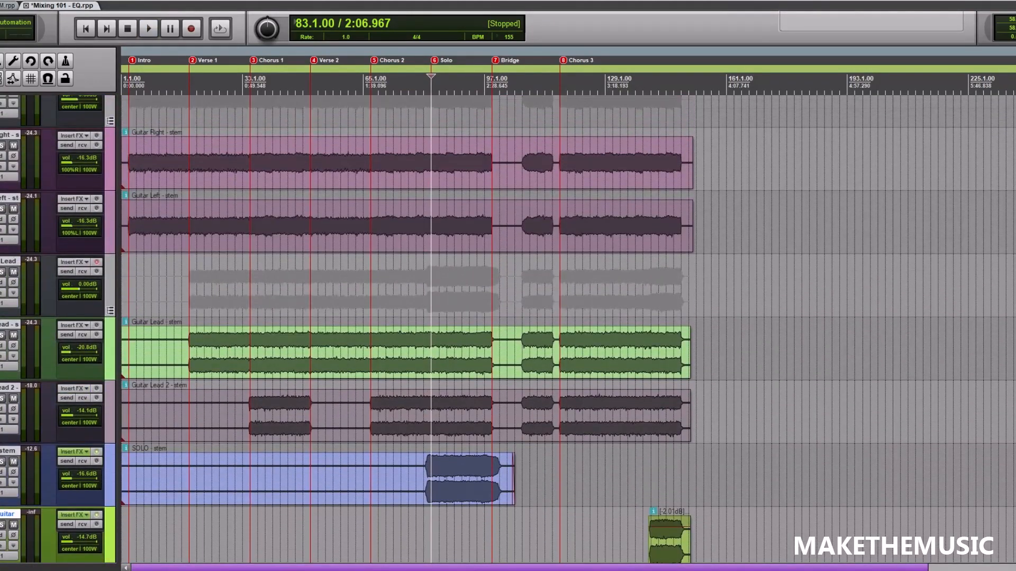
scroll(55, 265, up, 4)
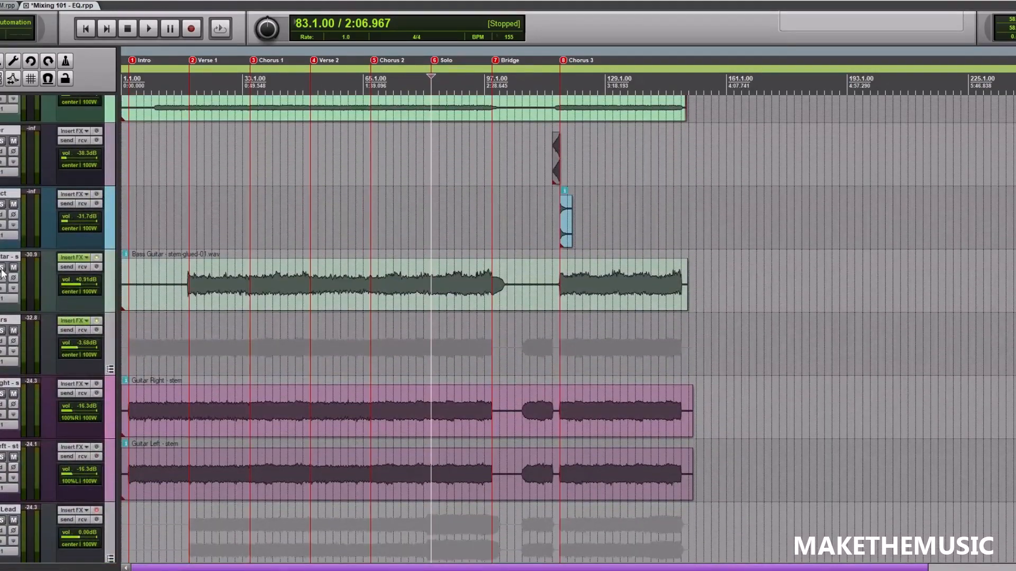
click(2, 269)
click(75, 258)
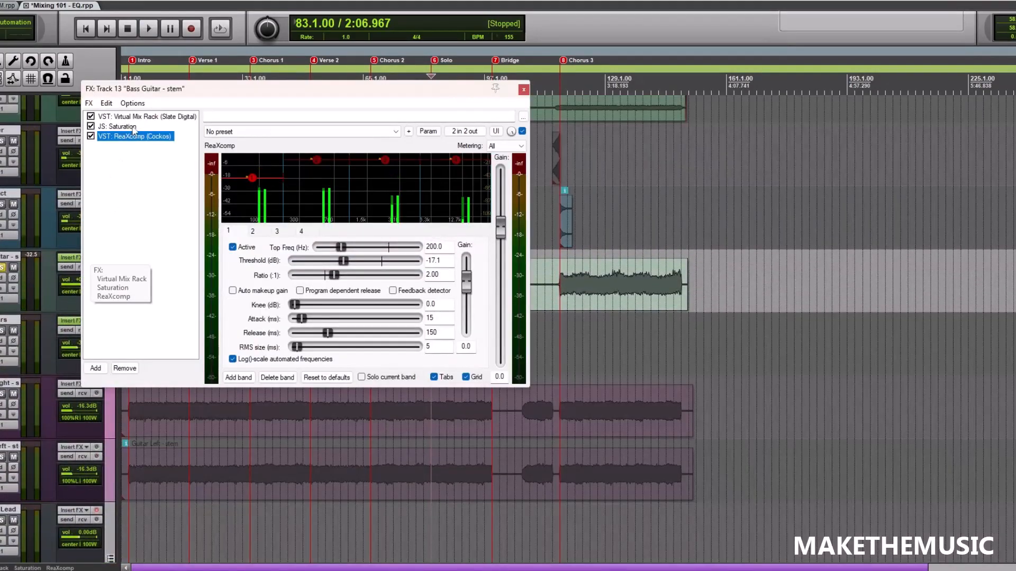
click(135, 118)
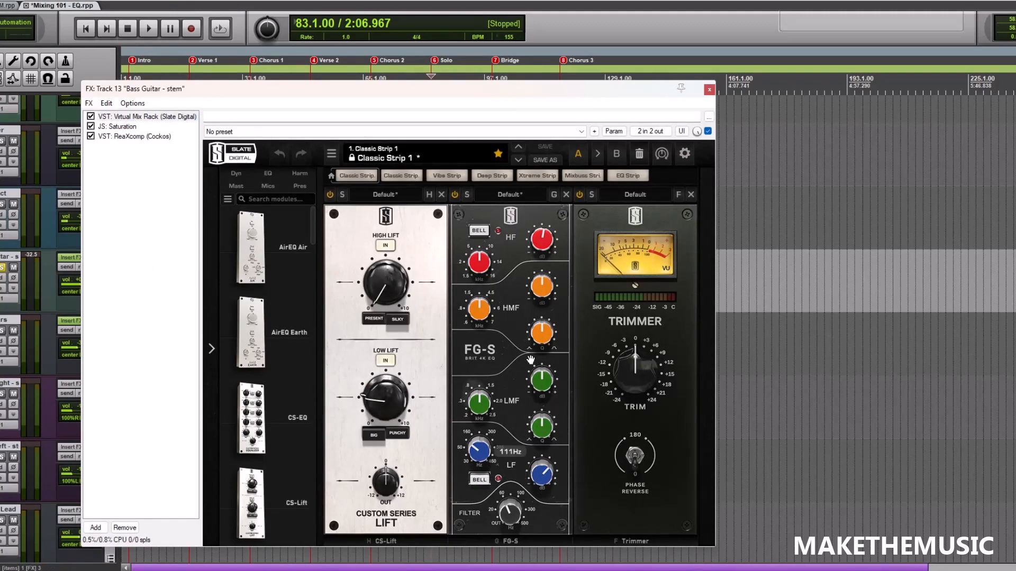
click(709, 89)
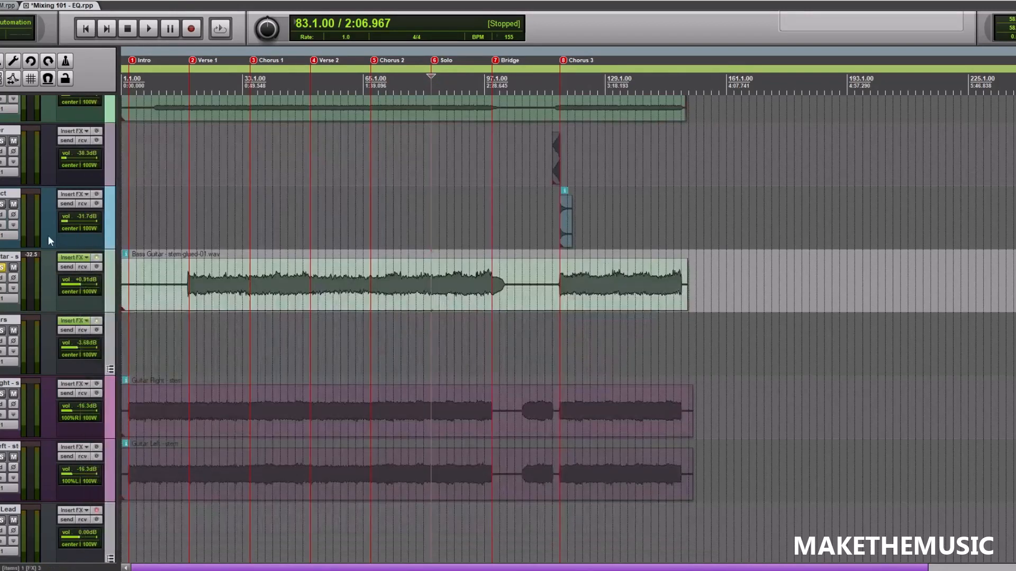
click(5, 268)
scroll(158, 221, down, 3)
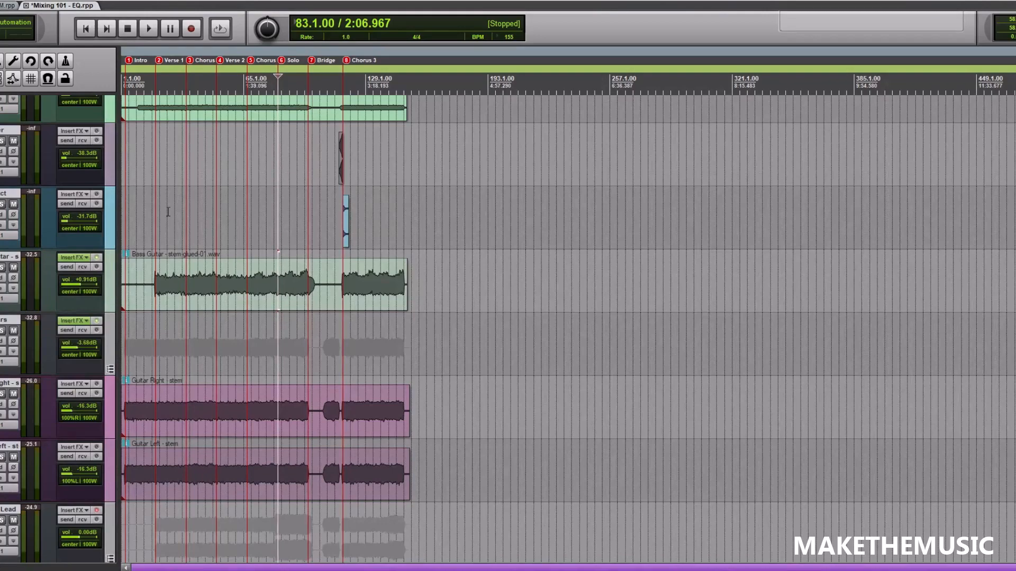
scroll(371, 246, up, 2)
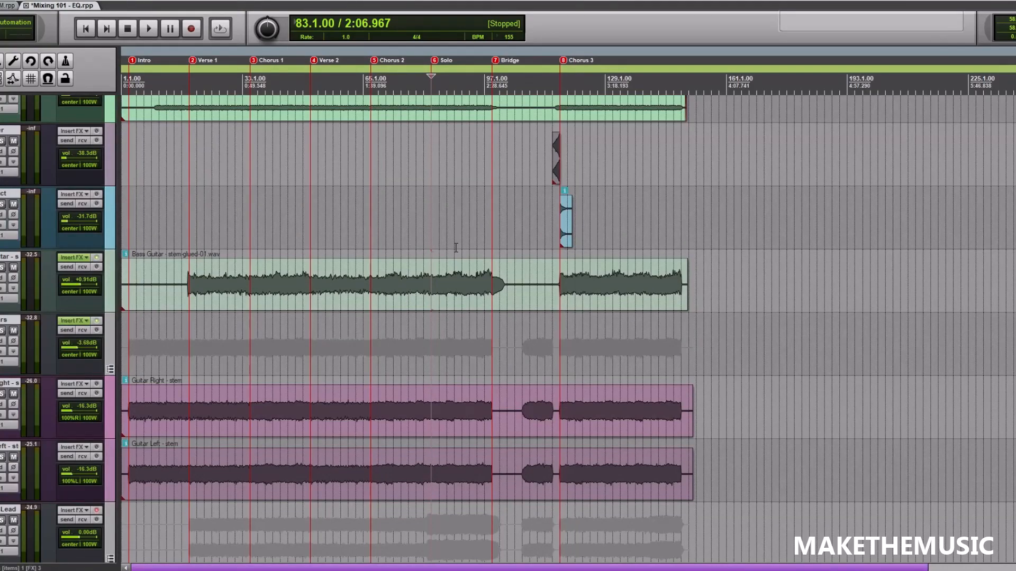
scroll(371, 212, down, 2)
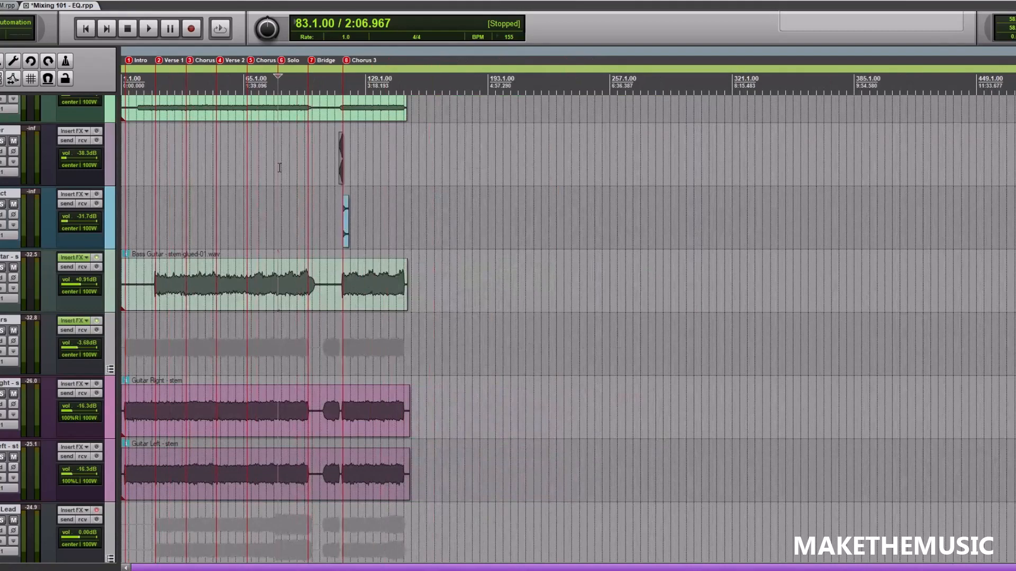
scroll(288, 187, up, 4)
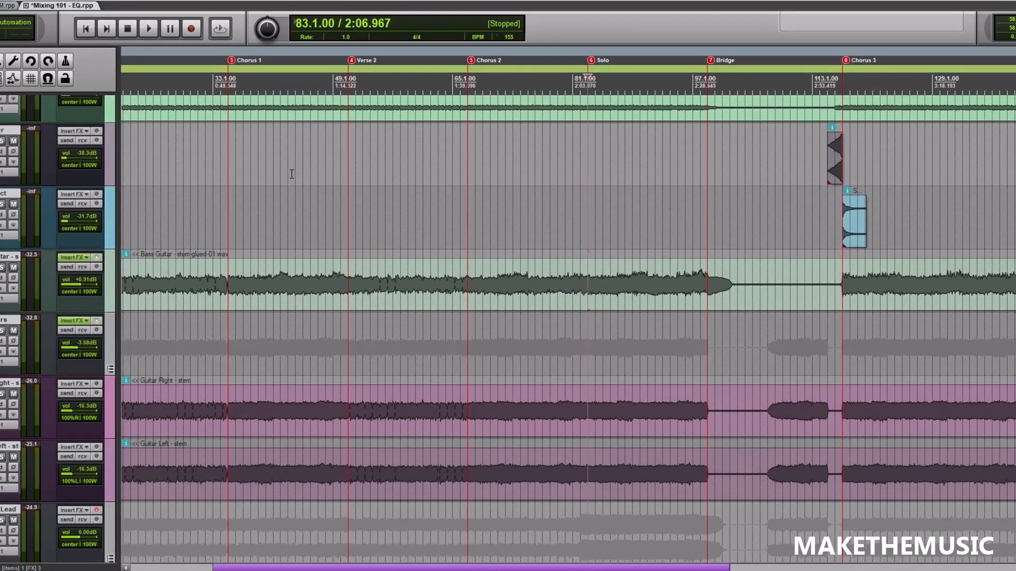
scroll(227, 248, down, 5)
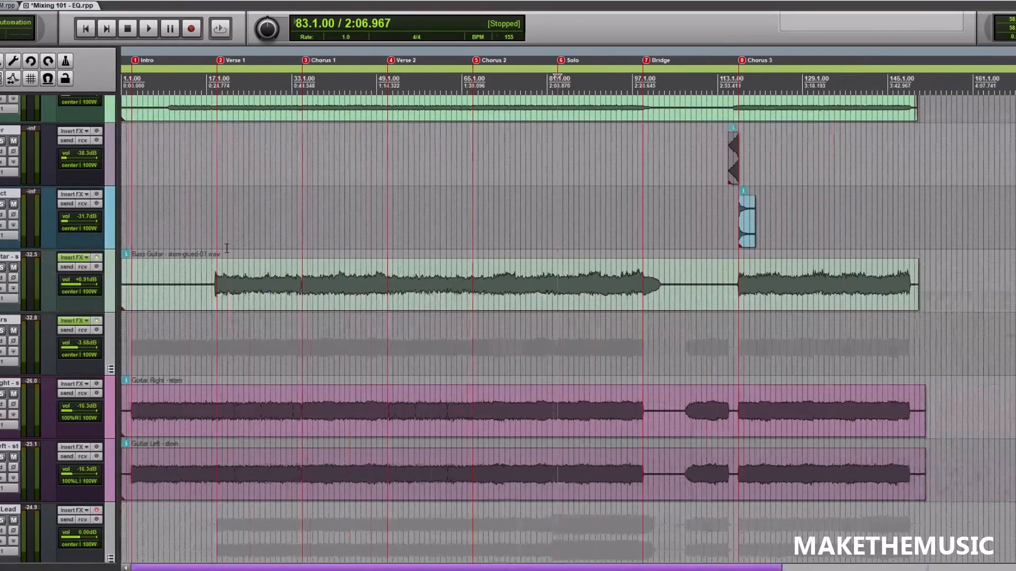